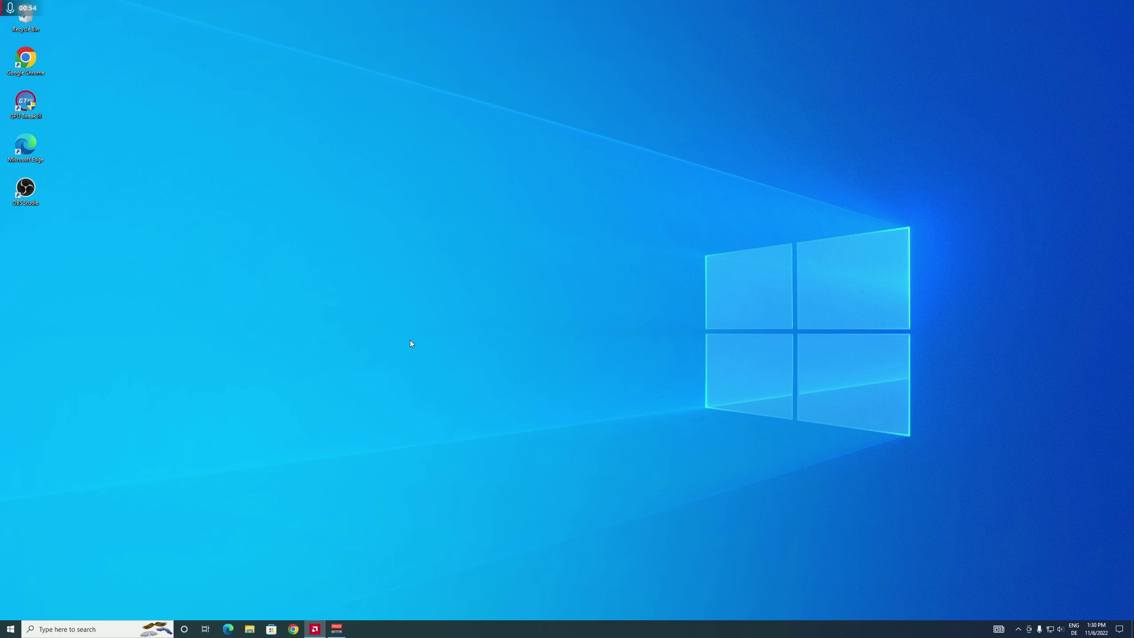
- Switch to Chrome, search for bluestacks, and open the page listing all versions on the official bluestacks.com site
left_click(294, 627)
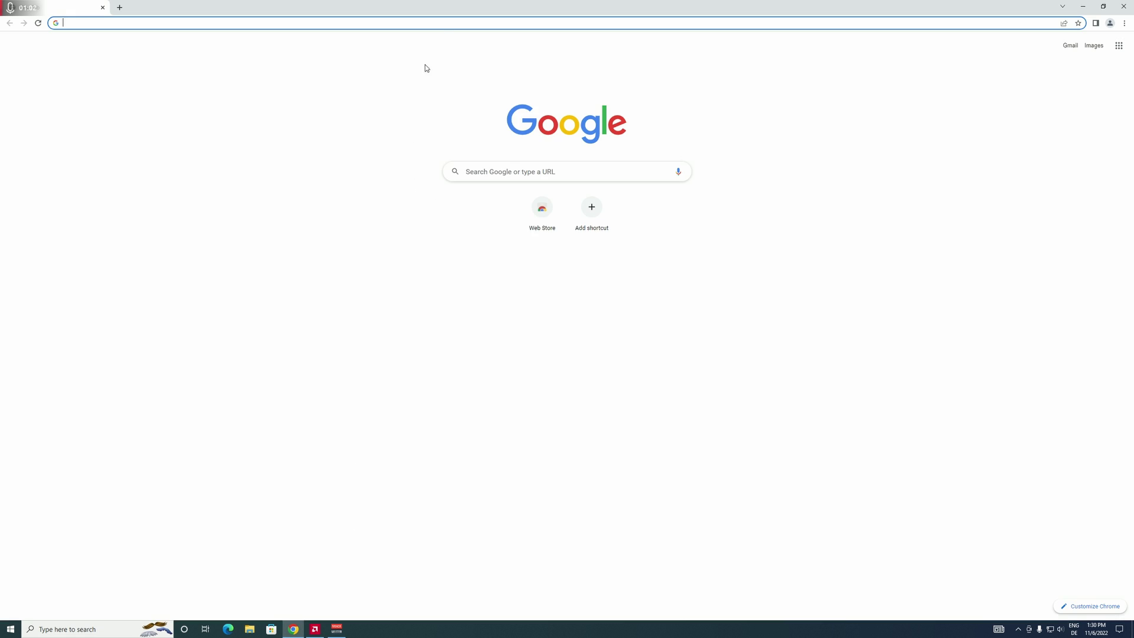
left_click(446, 23)
type("blu")
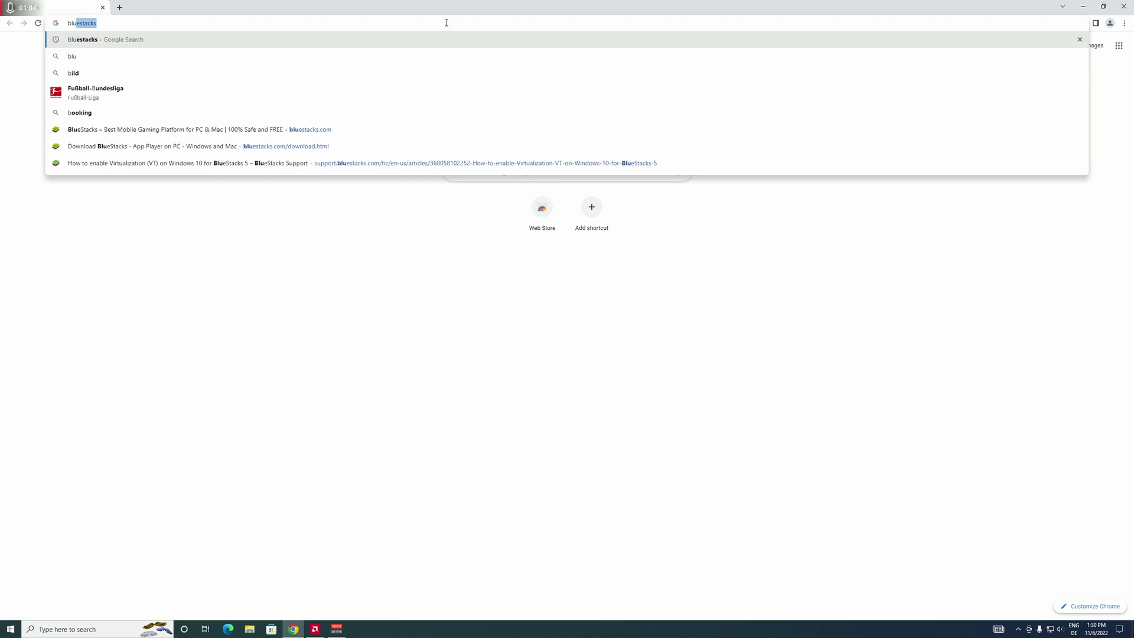
type("estacks")
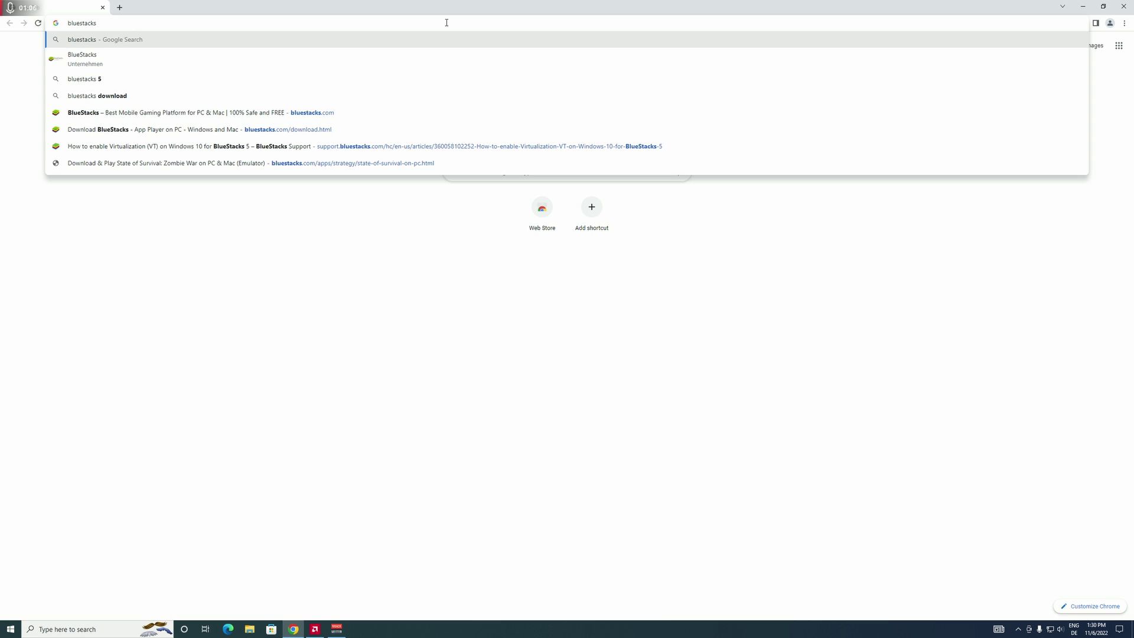
key("Return")
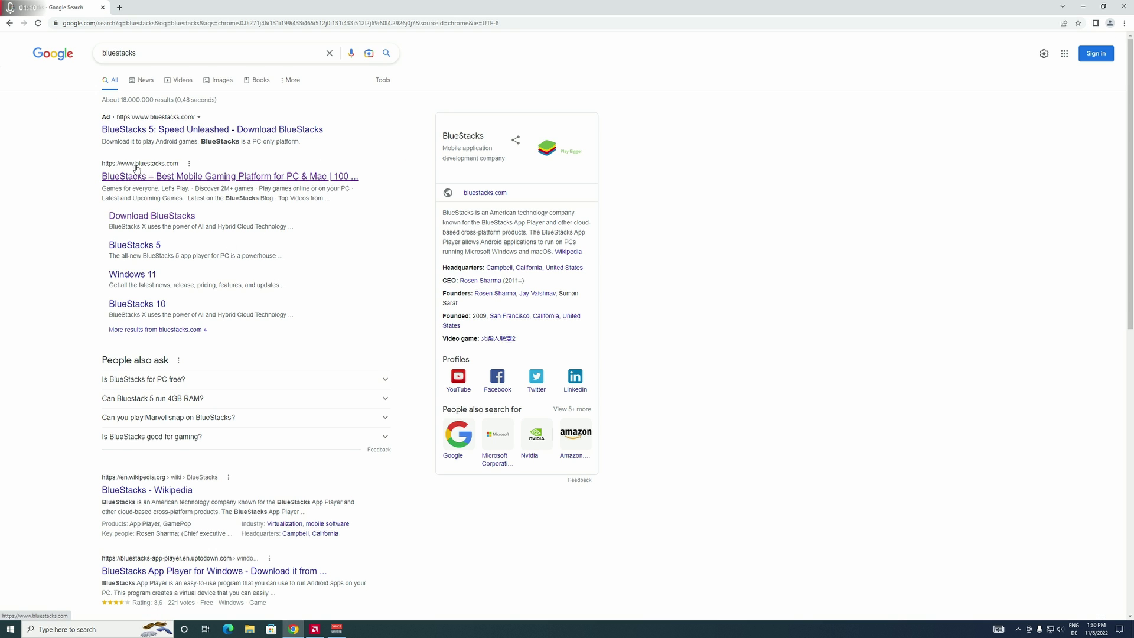
left_click(170, 176)
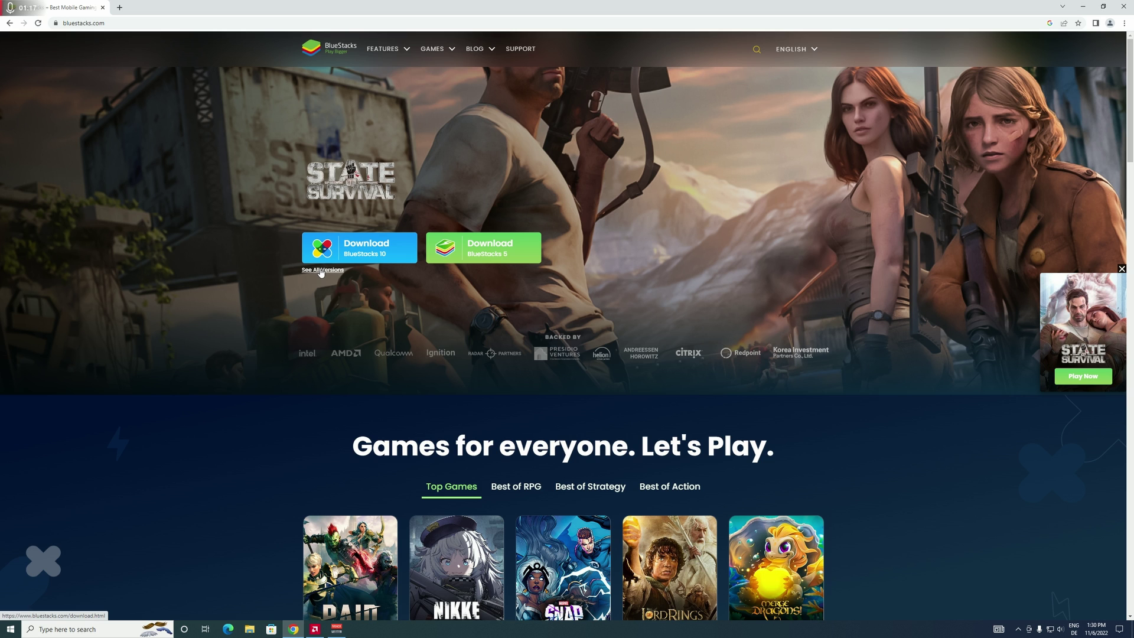
left_click(329, 271)
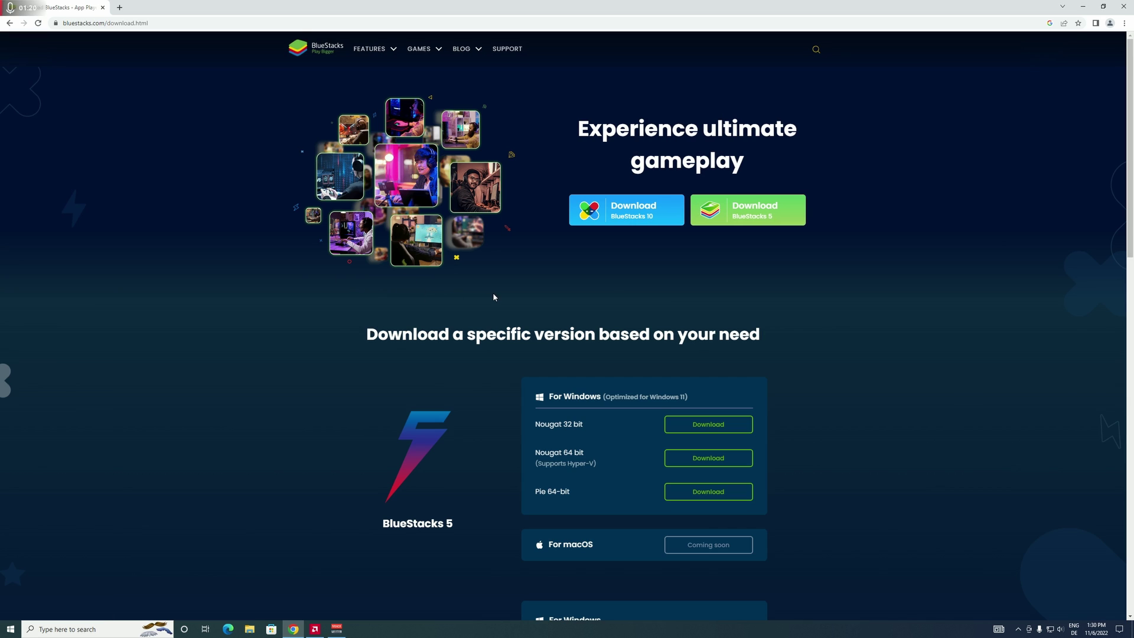
- Download the Nougat 64 bit version of BlueStacks 4 for Windows
scroll(493, 295, "down", 5)
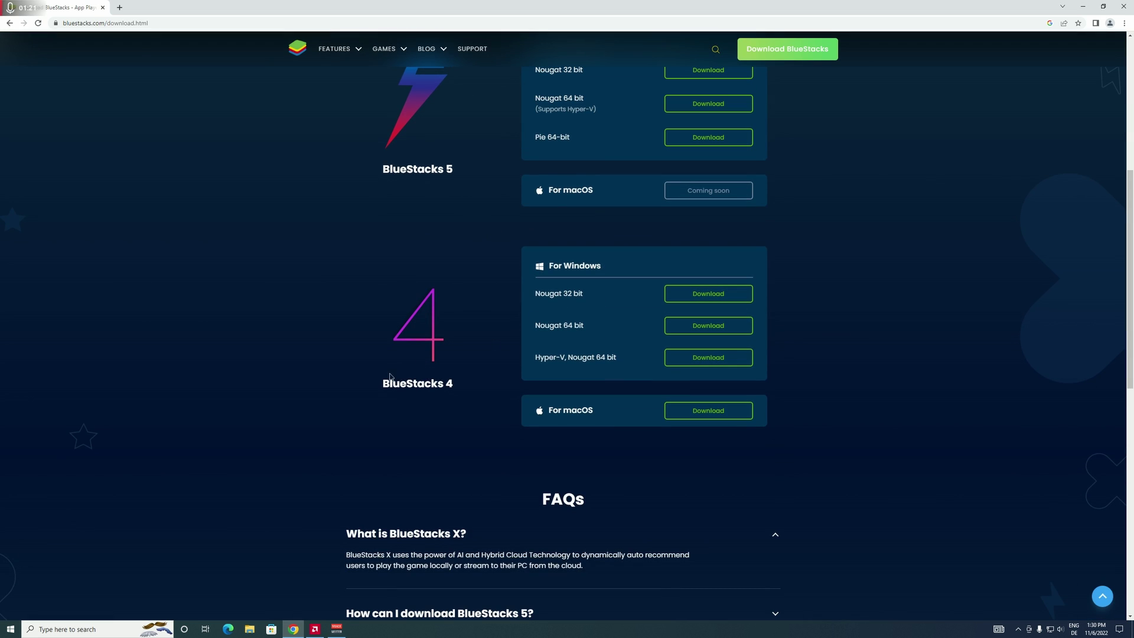
left_click_drag(390, 383, 644, 327)
left_click(602, 334)
left_click(693, 330)
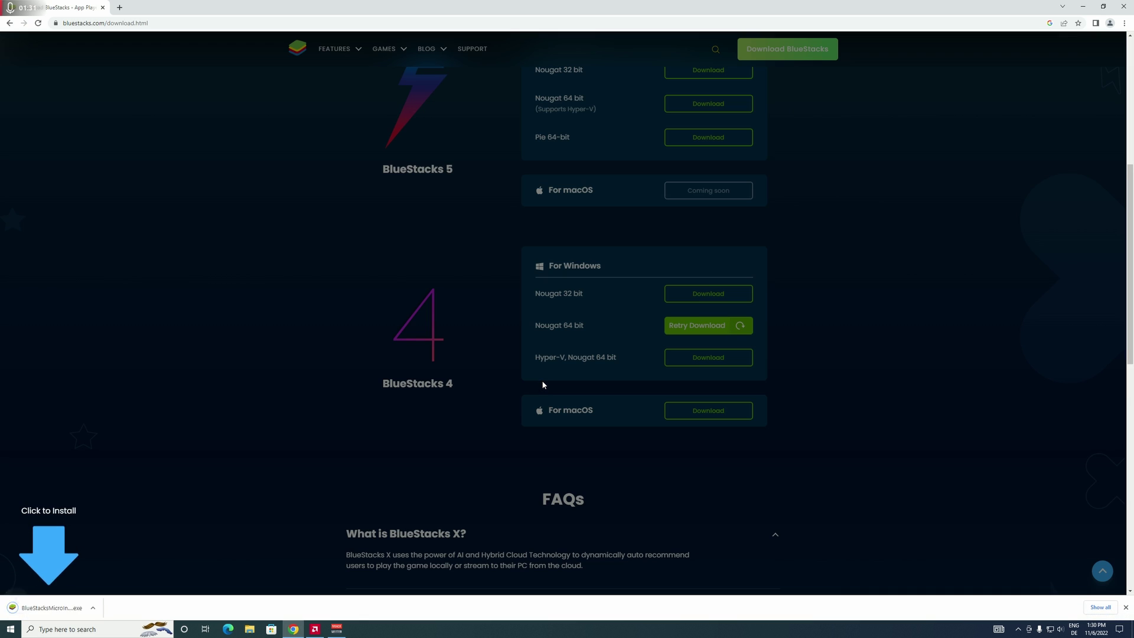
- Run the downloaded BlueStacks installer, allow it to make changes to the device, and install BlueStacks 4
left_click(38, 614)
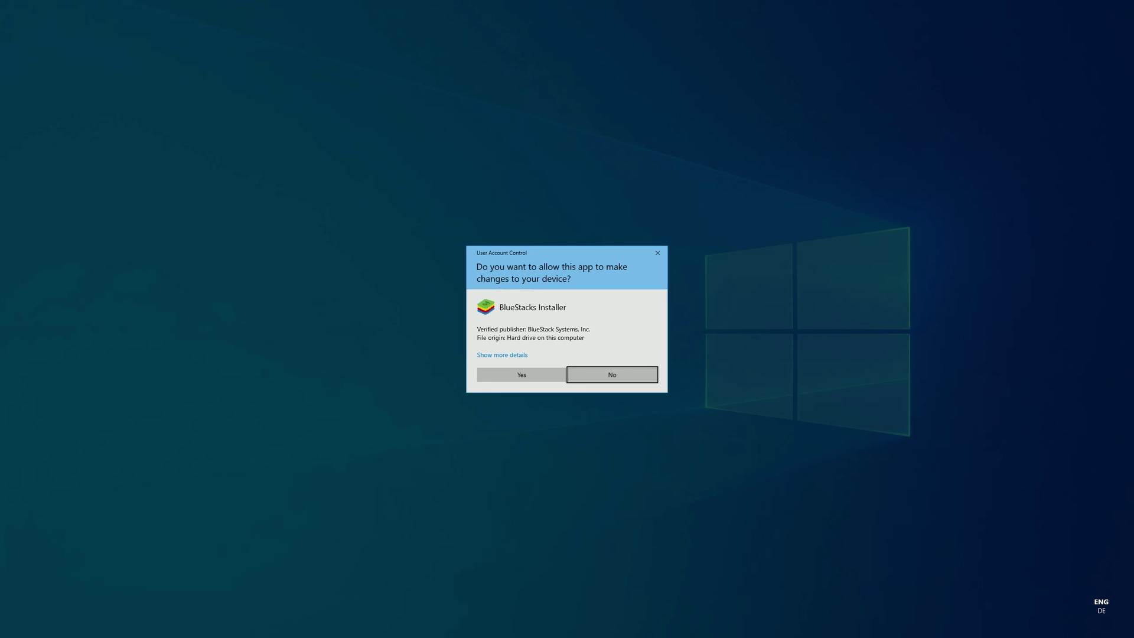
left_click(521, 374)
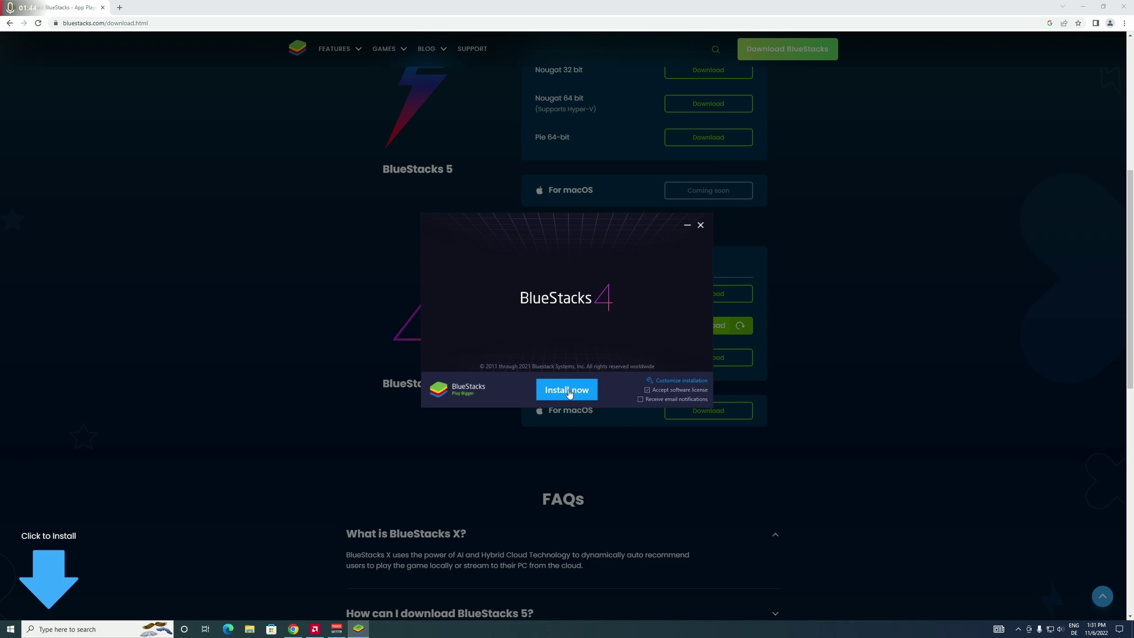
left_click(566, 390)
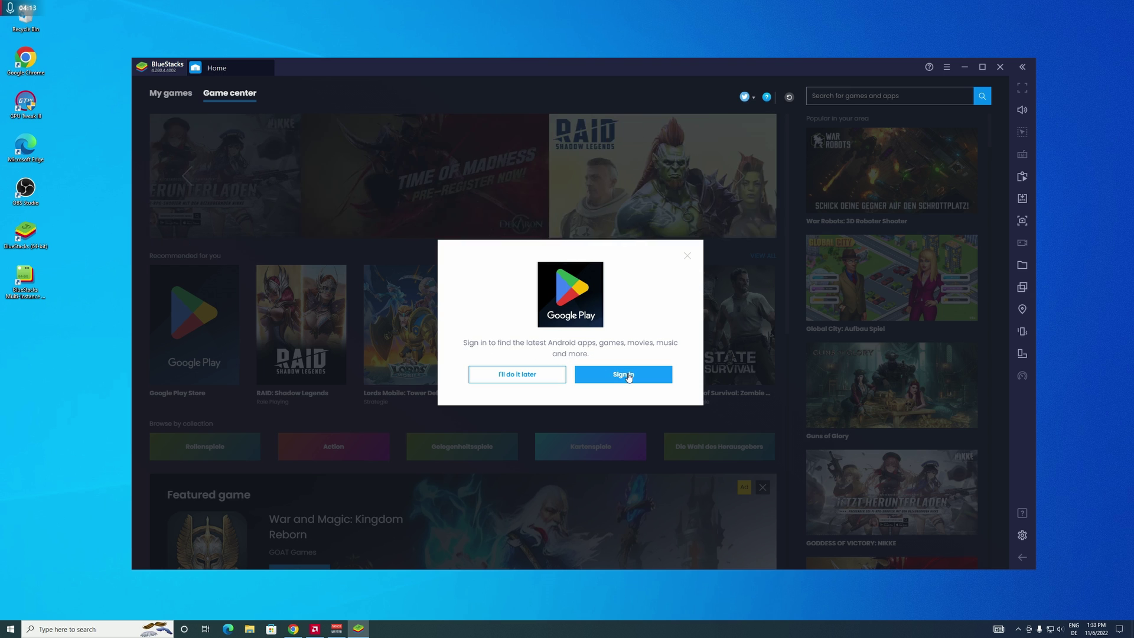
- Start signing in to Google Play within BlueStacks
left_click(608, 378)
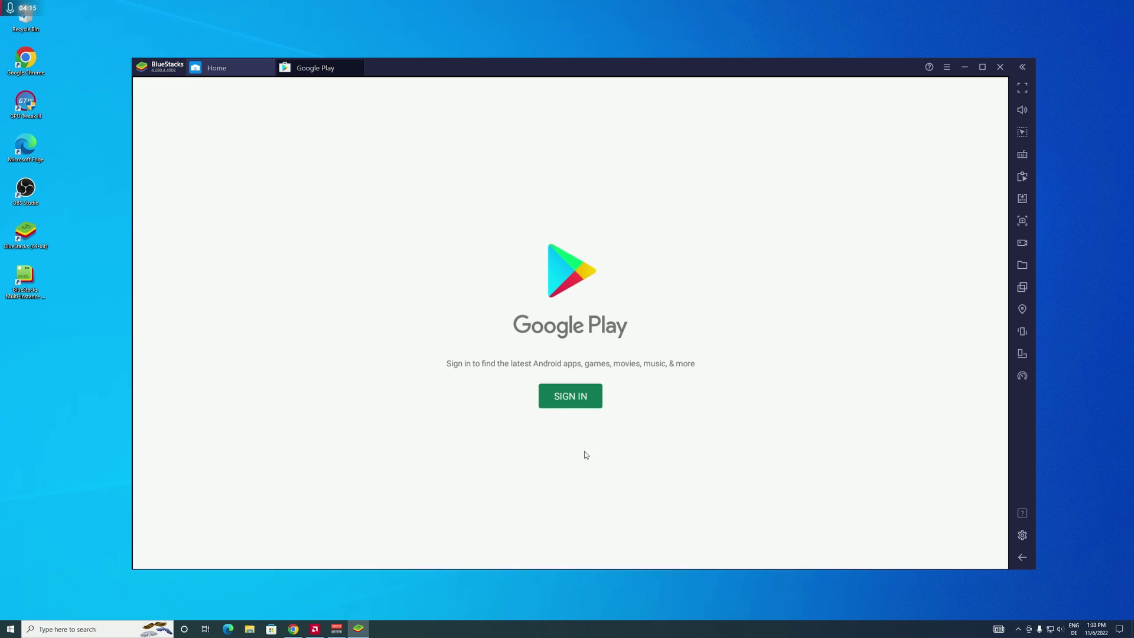
left_click(566, 396)
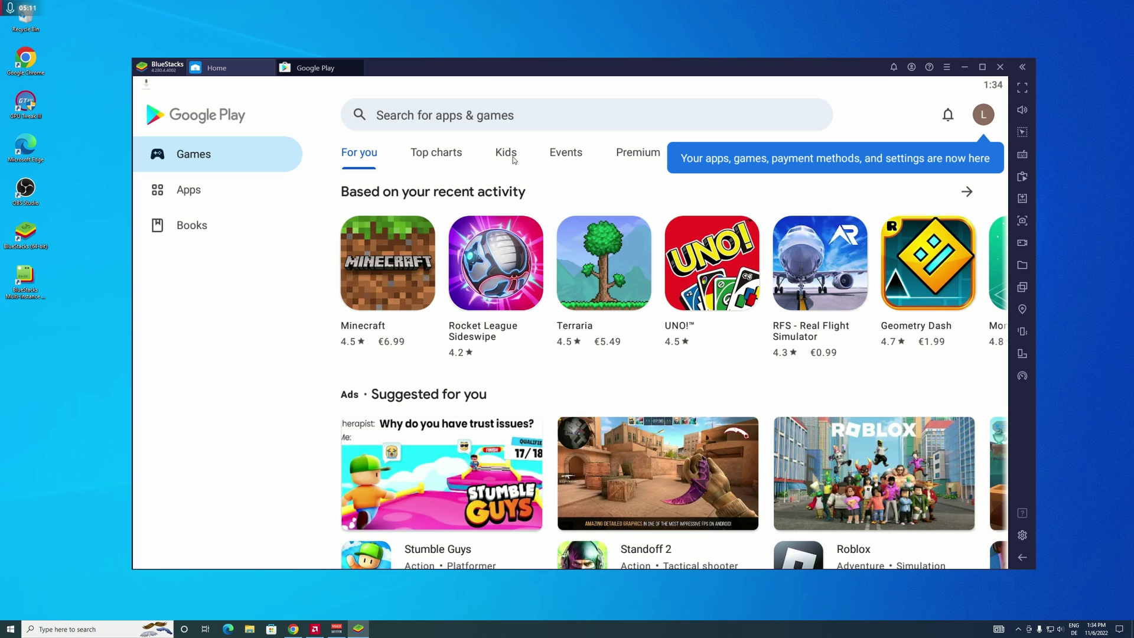
- Search Google Play for stumble guys and install the Stumble Guys game by Kitka Games
left_click(471, 121)
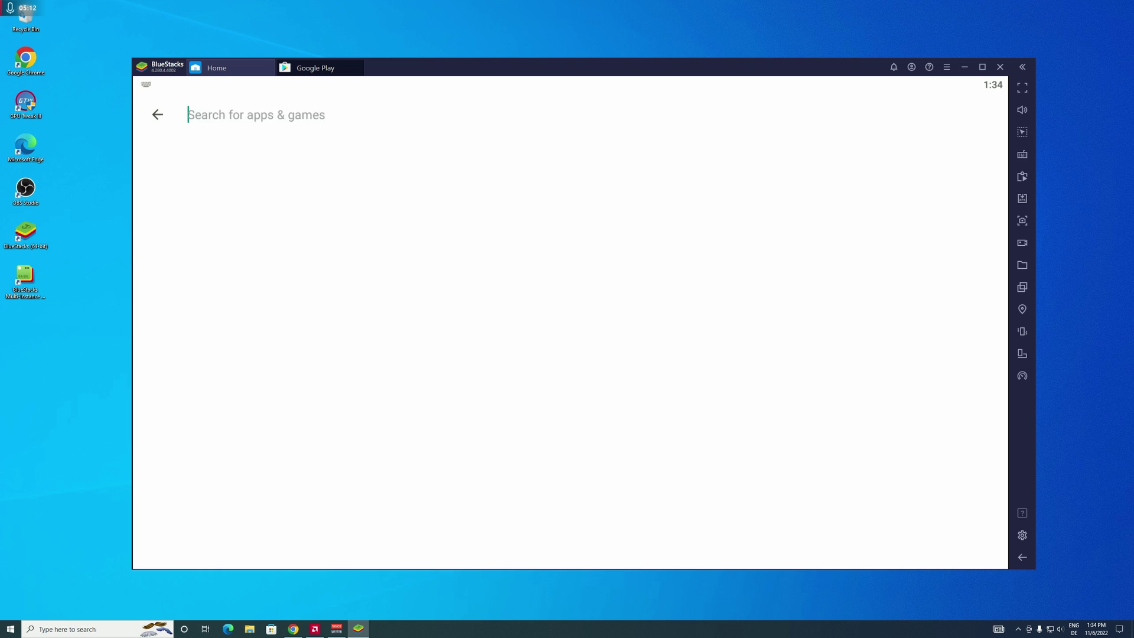
type("stumble ")
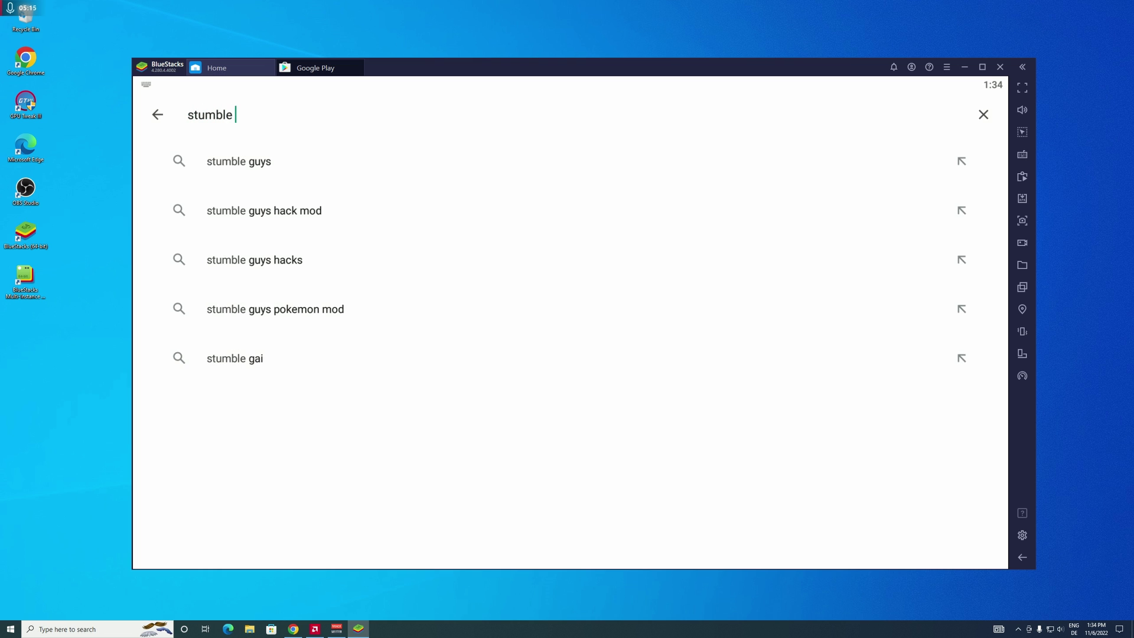
type("guys")
key("Return")
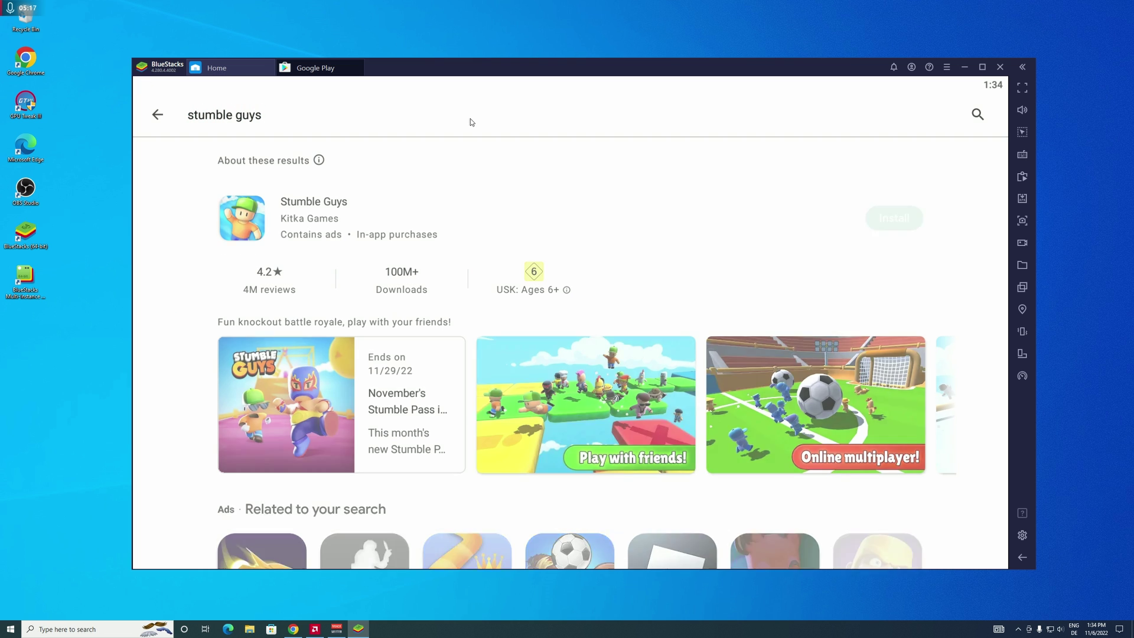
left_click(324, 214)
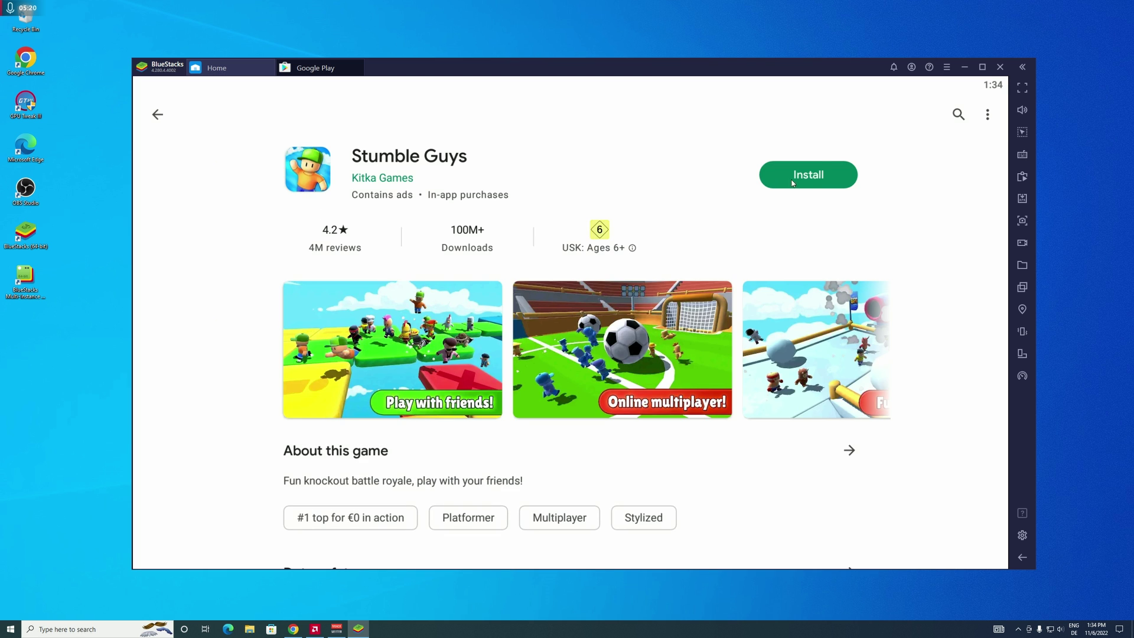
left_click(792, 183)
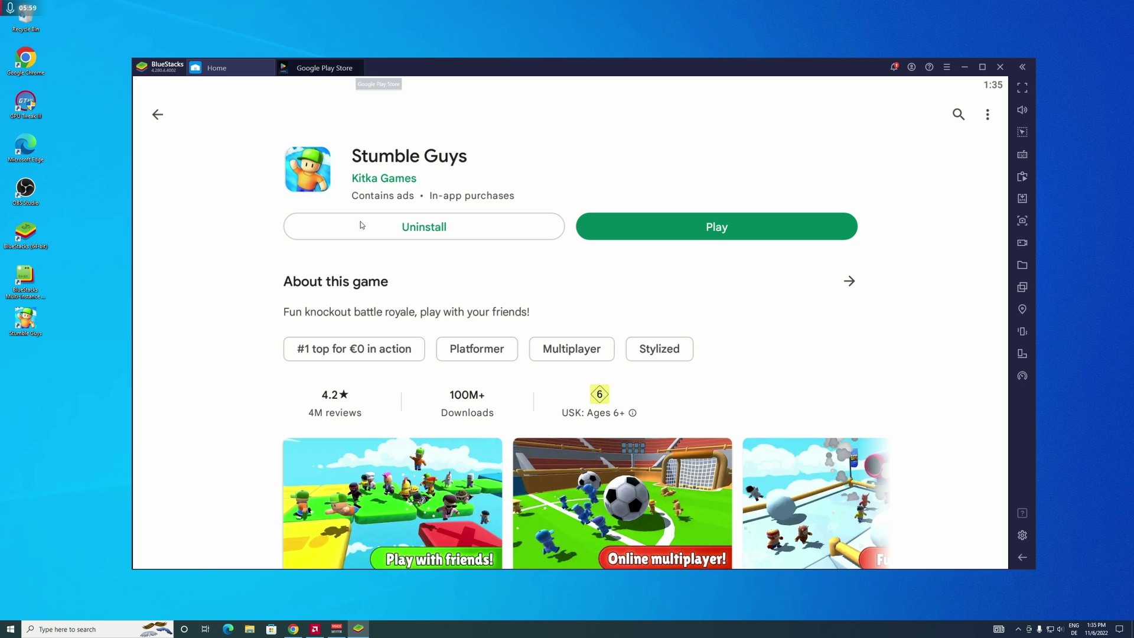
- Launch Stumble Guys and turn off its on-screen controls in the game controls settings
left_click(625, 227)
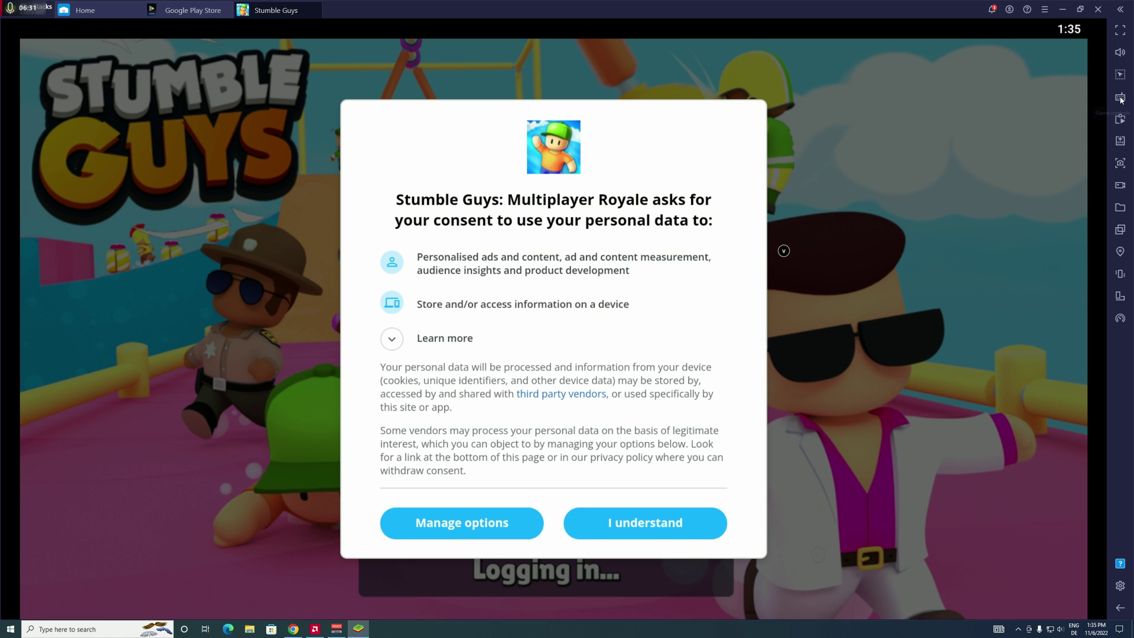
mouse_move(1120, 98)
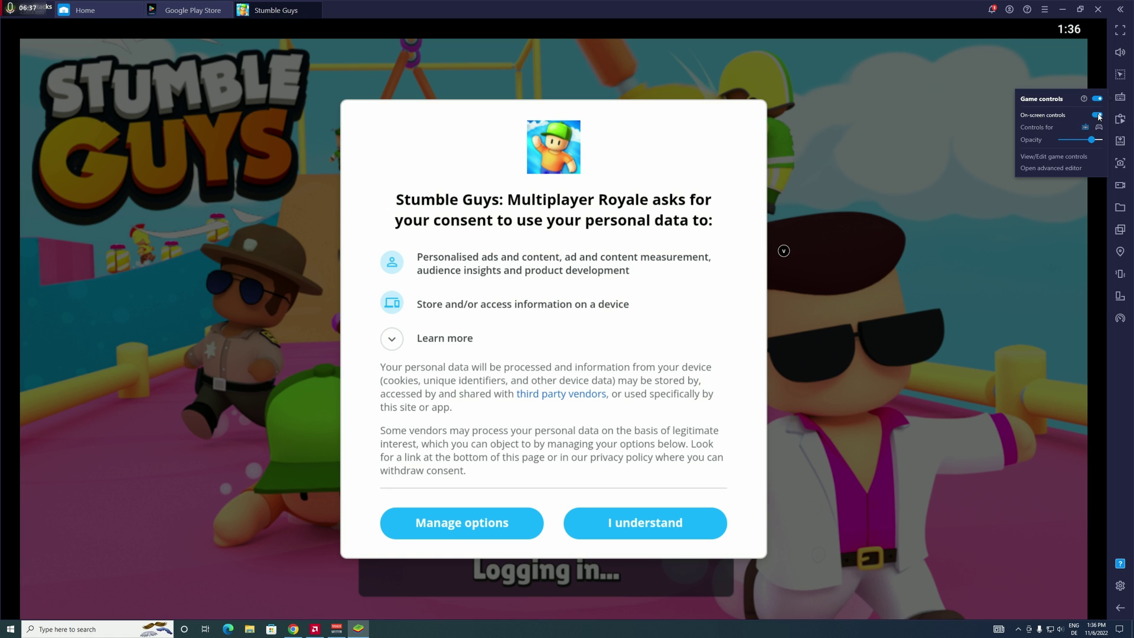
left_click(1097, 115)
left_click(1097, 115)
left_click(1097, 115)
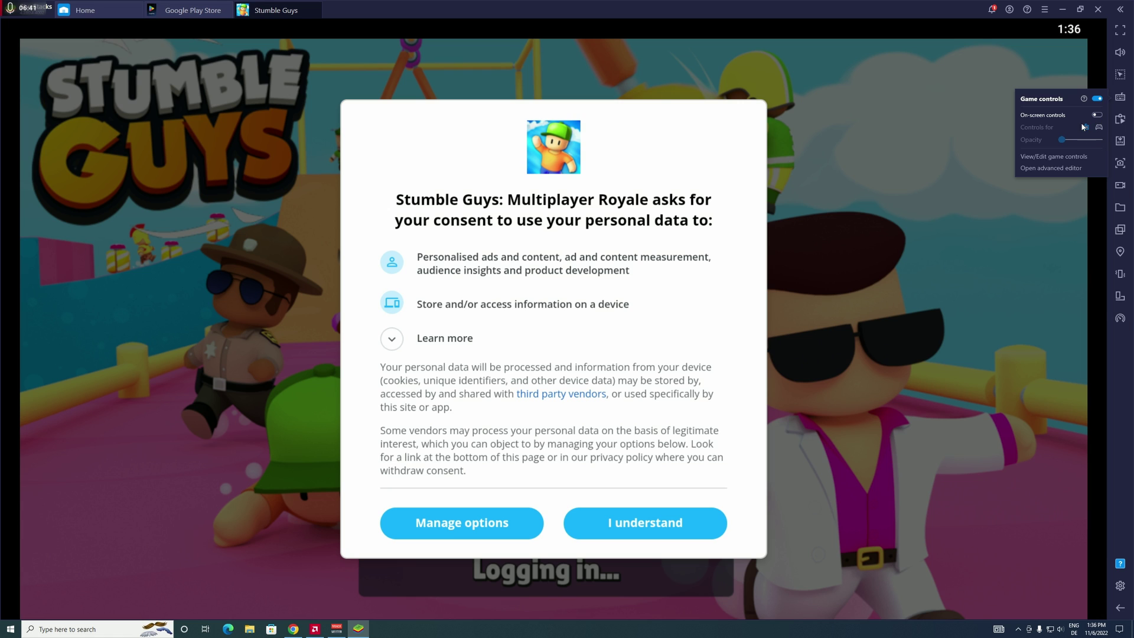
- Review the Stumble Guys key bindings, including in the advanced controls editor, and close the editor
left_click(1033, 157)
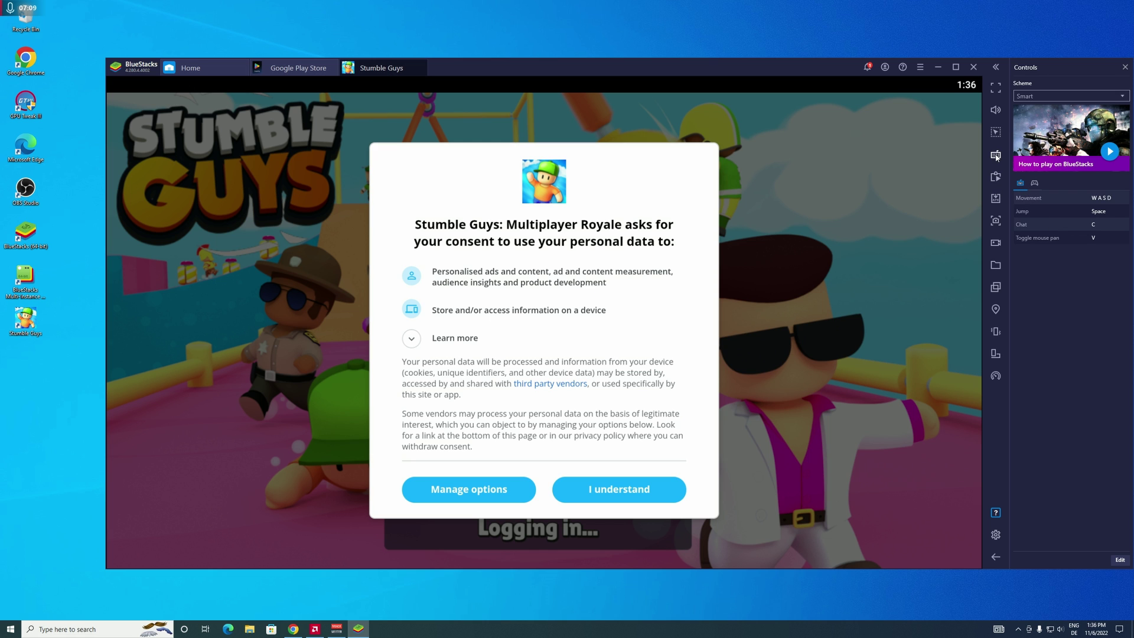
mouse_move(995, 155)
left_click(908, 227)
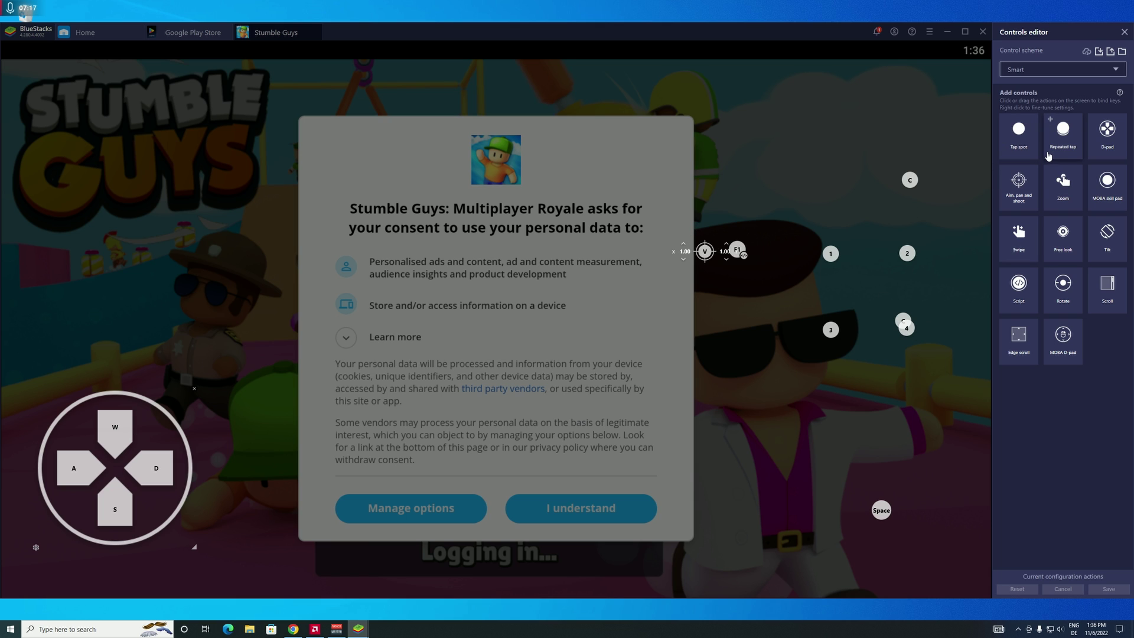
left_click(1122, 31)
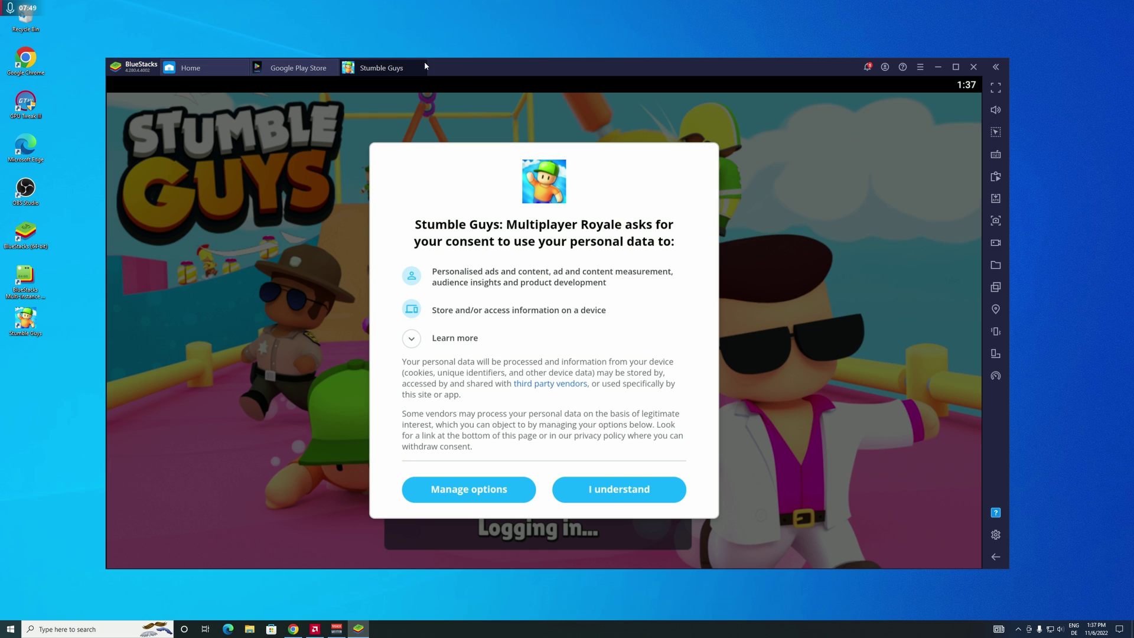
- Close the Stumble Guys game and the Google Play Store in BlueStacks
left_click(424, 65)
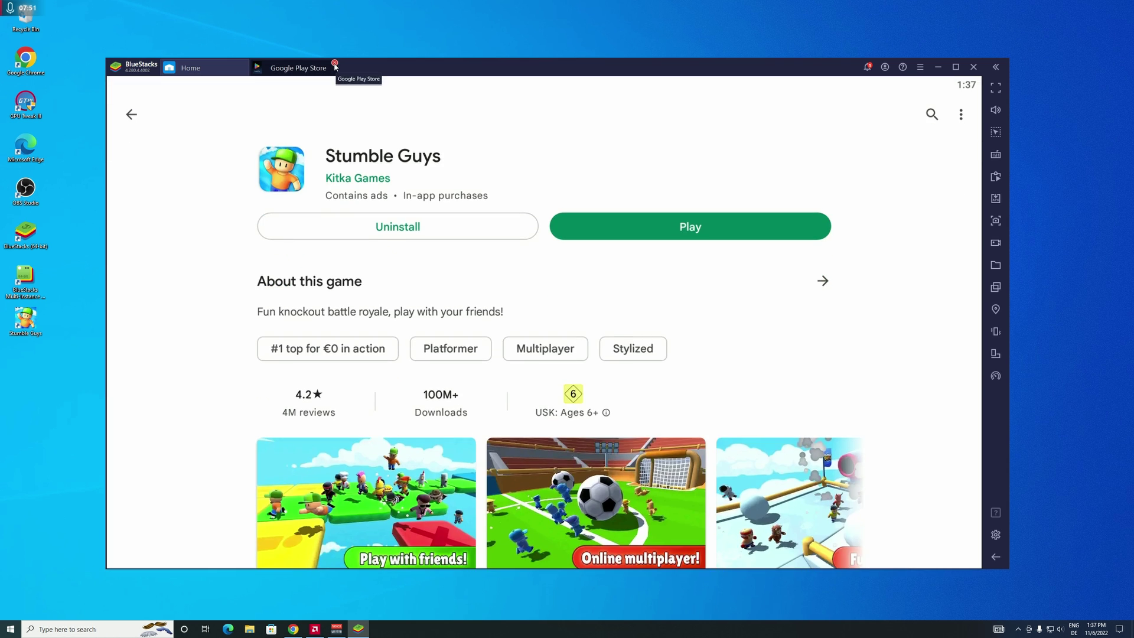
left_click(335, 67)
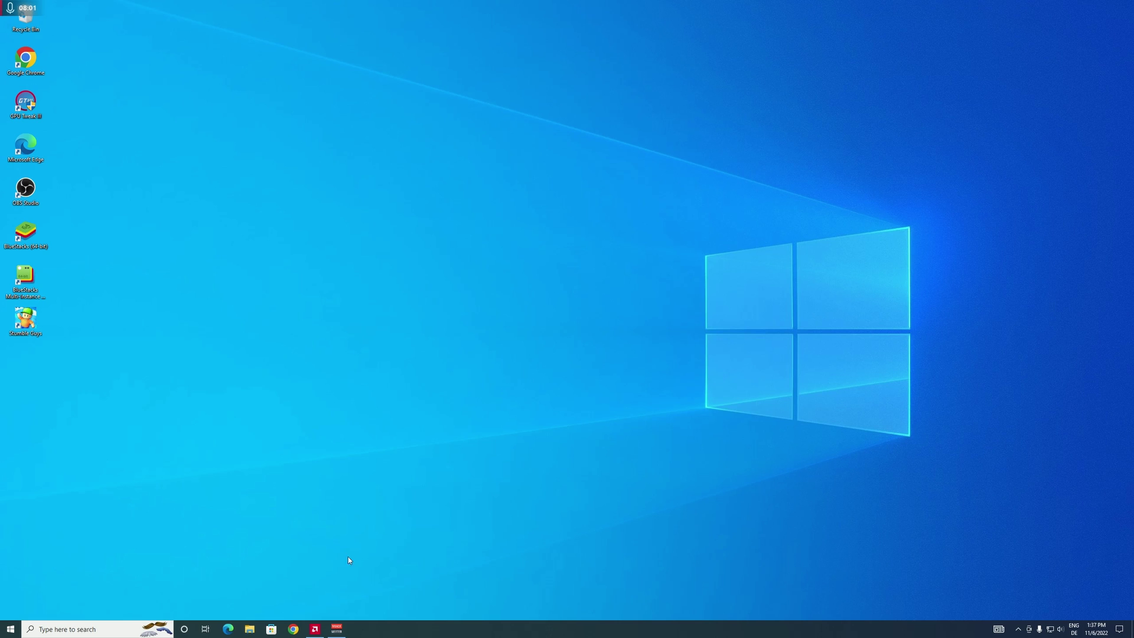
- Switch to Chrome, search for steam, and download the Windows Steam installer from the official store.steampowered.com site
left_click(292, 629)
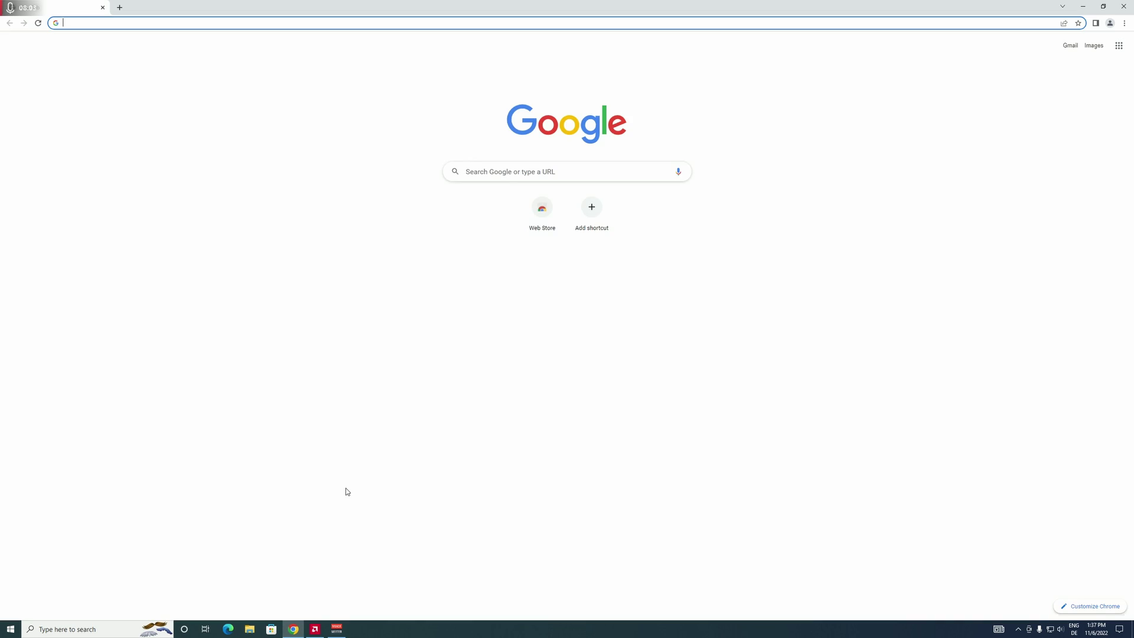
type("steam")
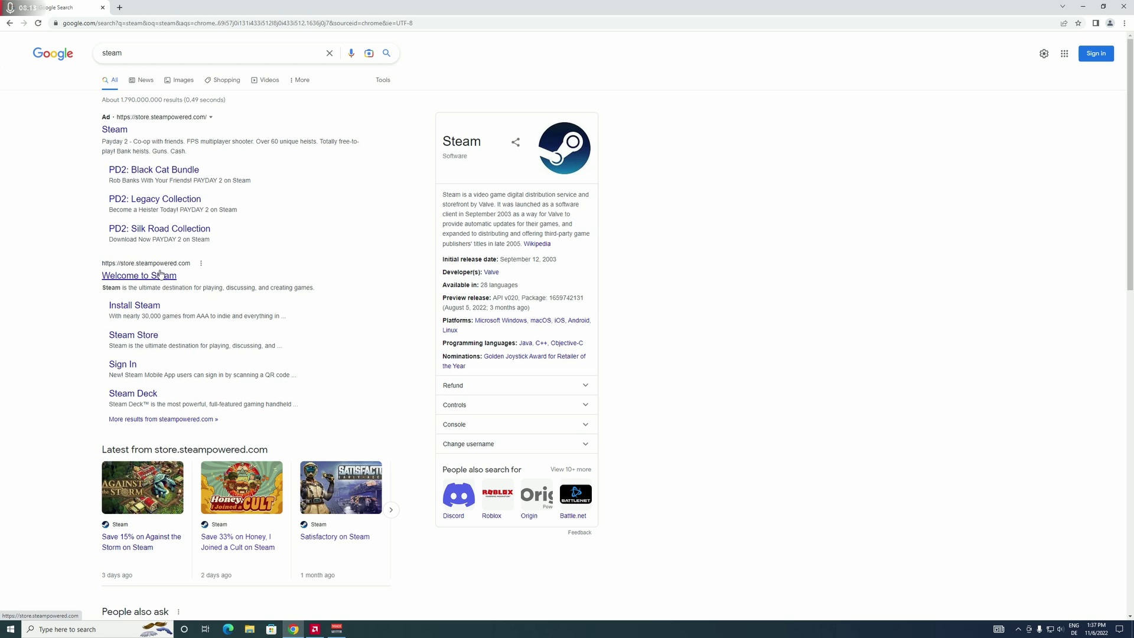
left_click(135, 277)
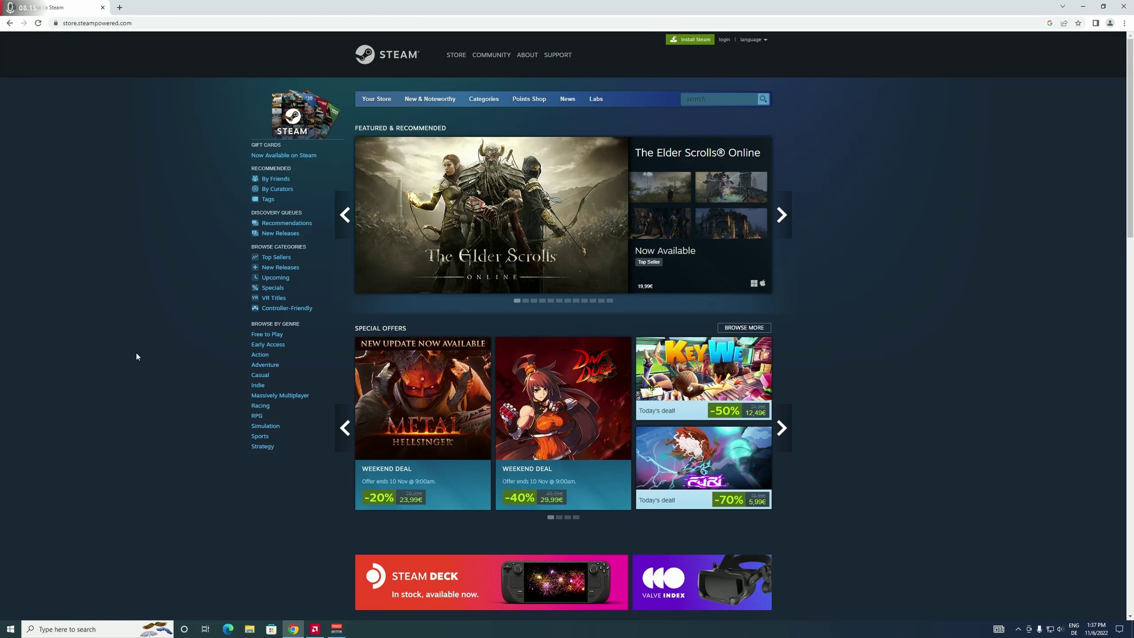
left_click(692, 42)
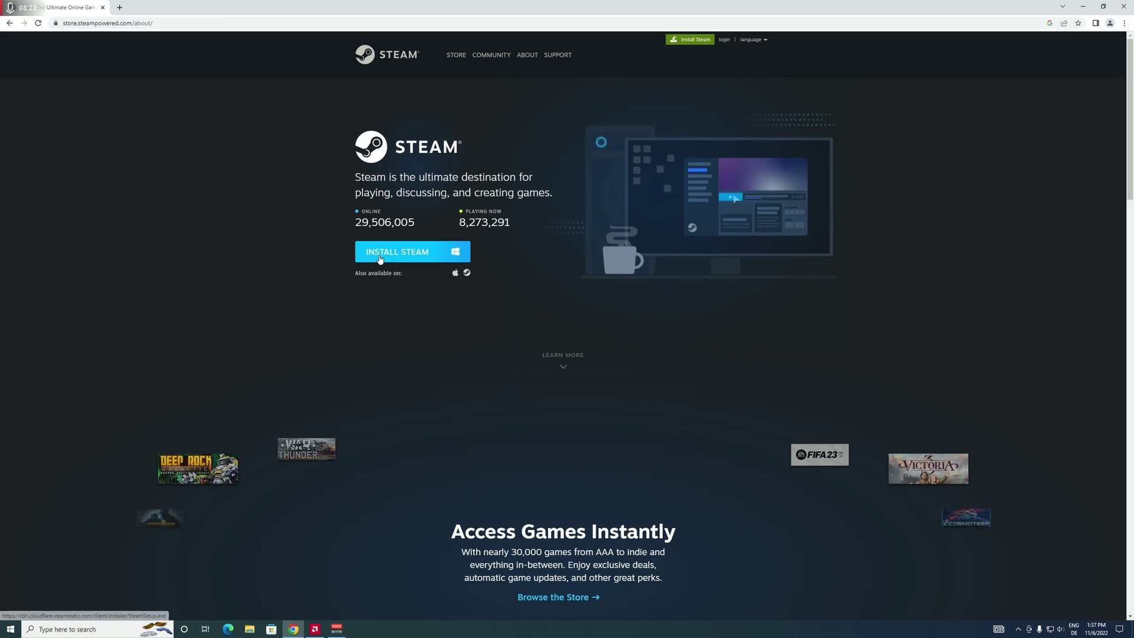
left_click(395, 255)
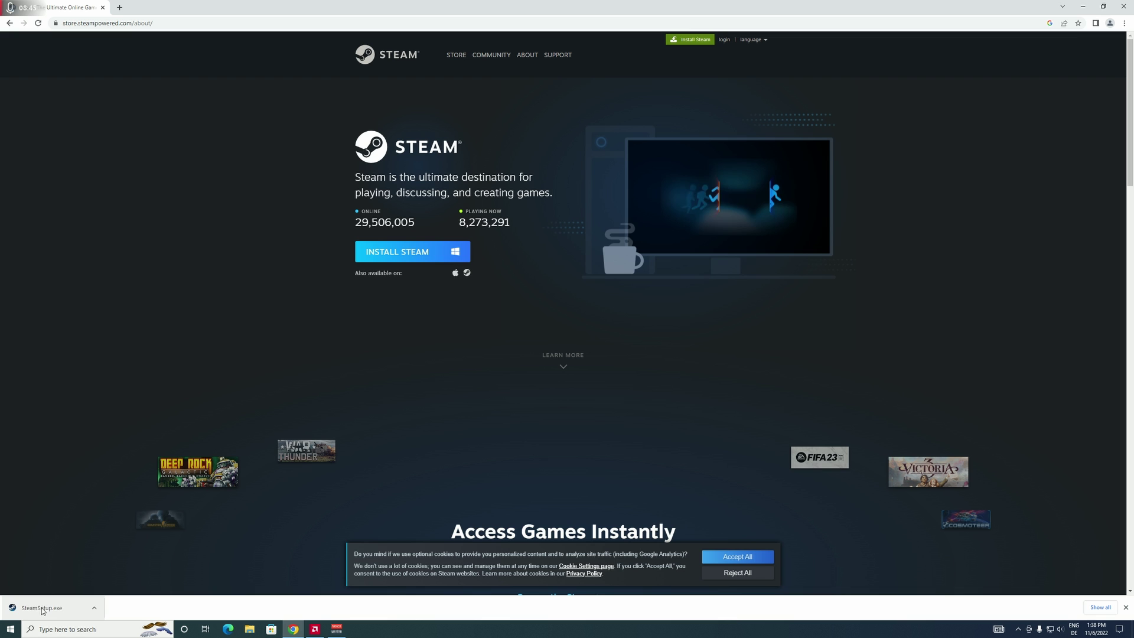
- Run SteamSetup.exe with permission to make changes and install Steam in English to C:\Program Files (x86)\Steam
left_click(38, 609)
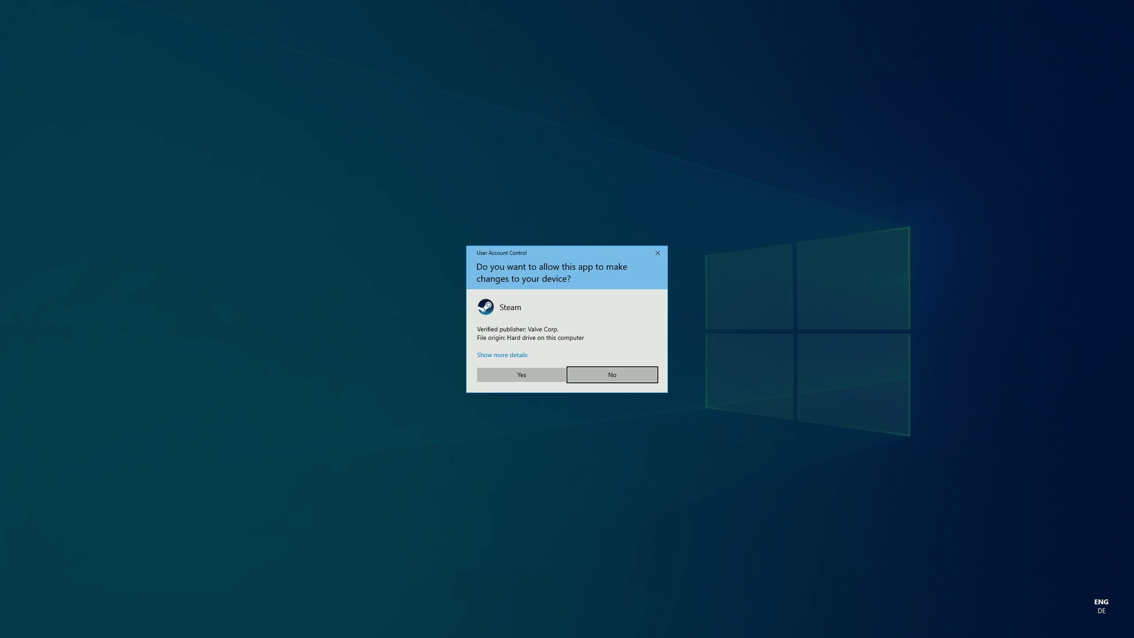
left_click(521, 374)
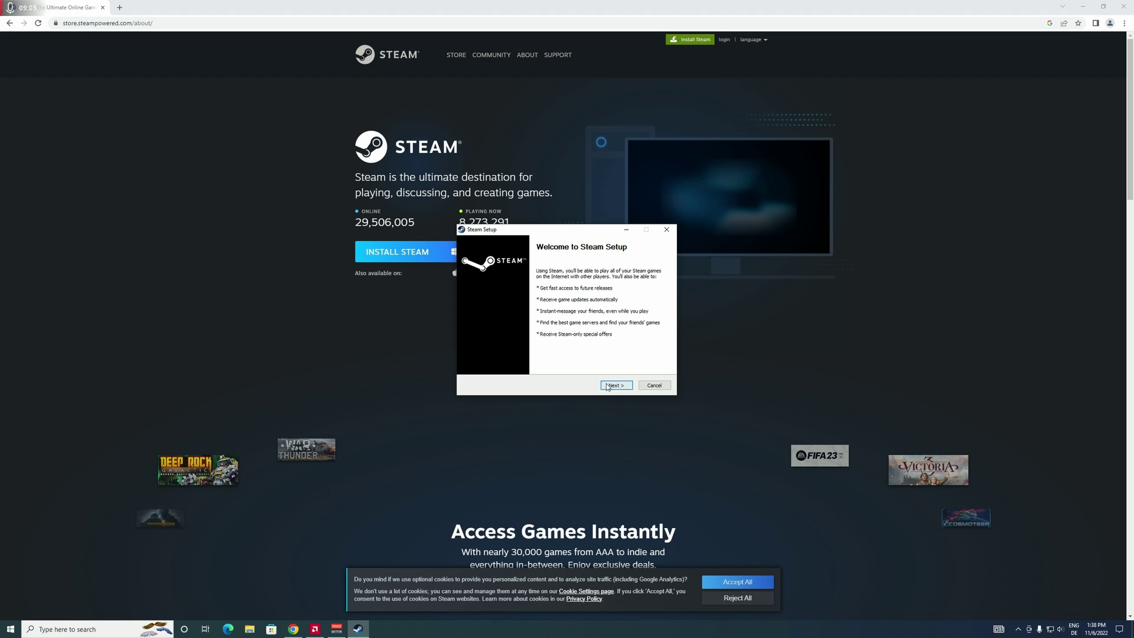
left_click(614, 387)
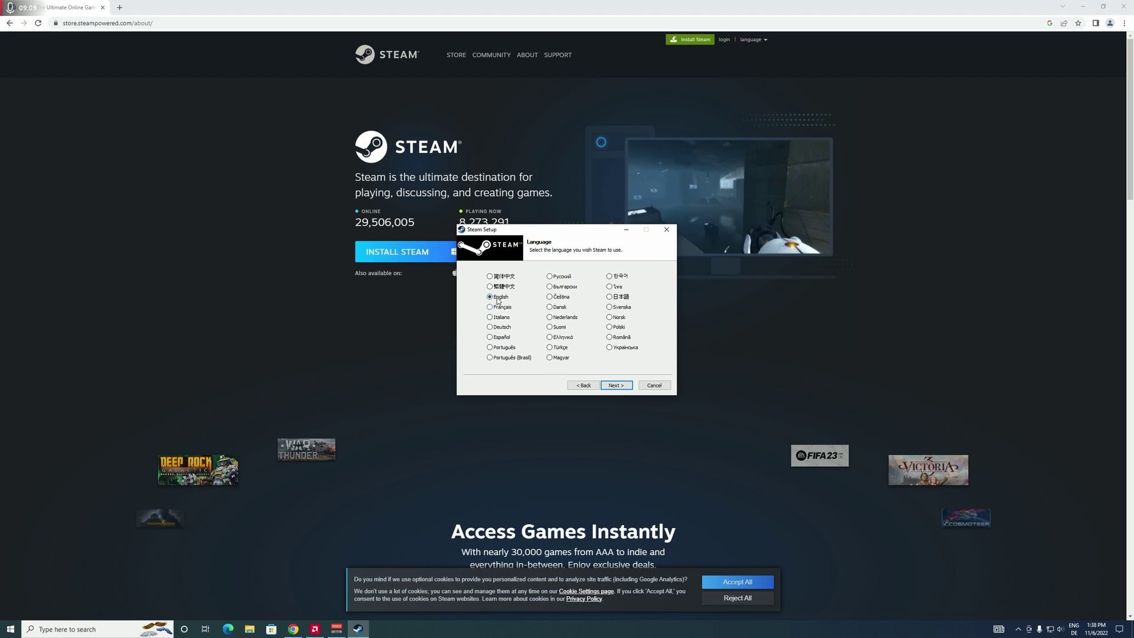
left_click(616, 385)
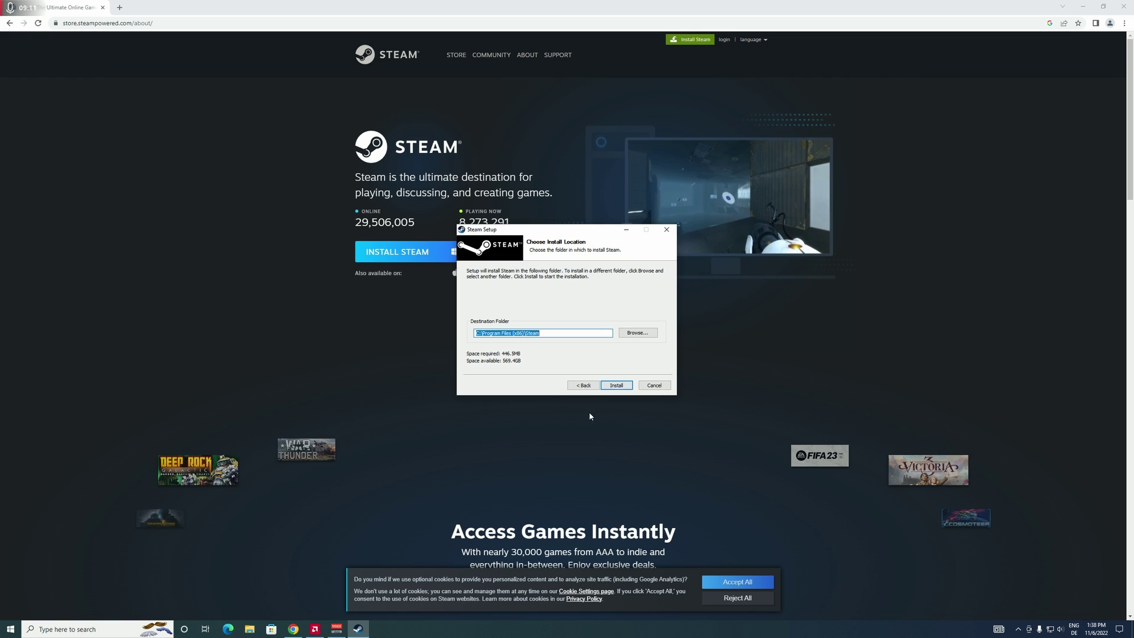
left_click(616, 387)
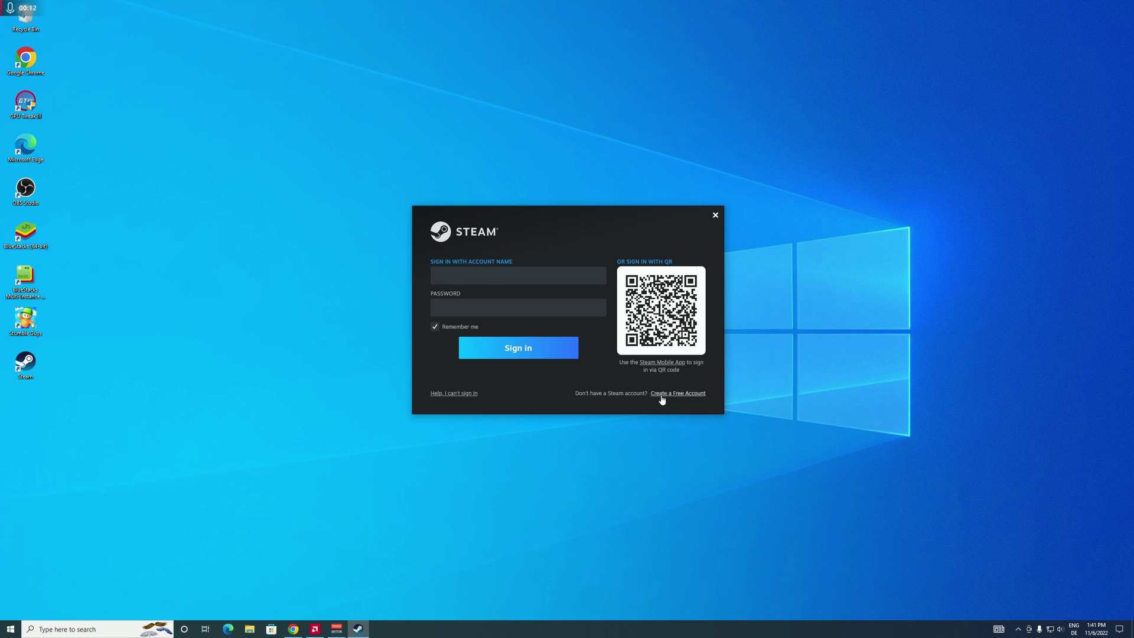
- Open the form for creating a free Steam account from the sign-in window
left_click(680, 393)
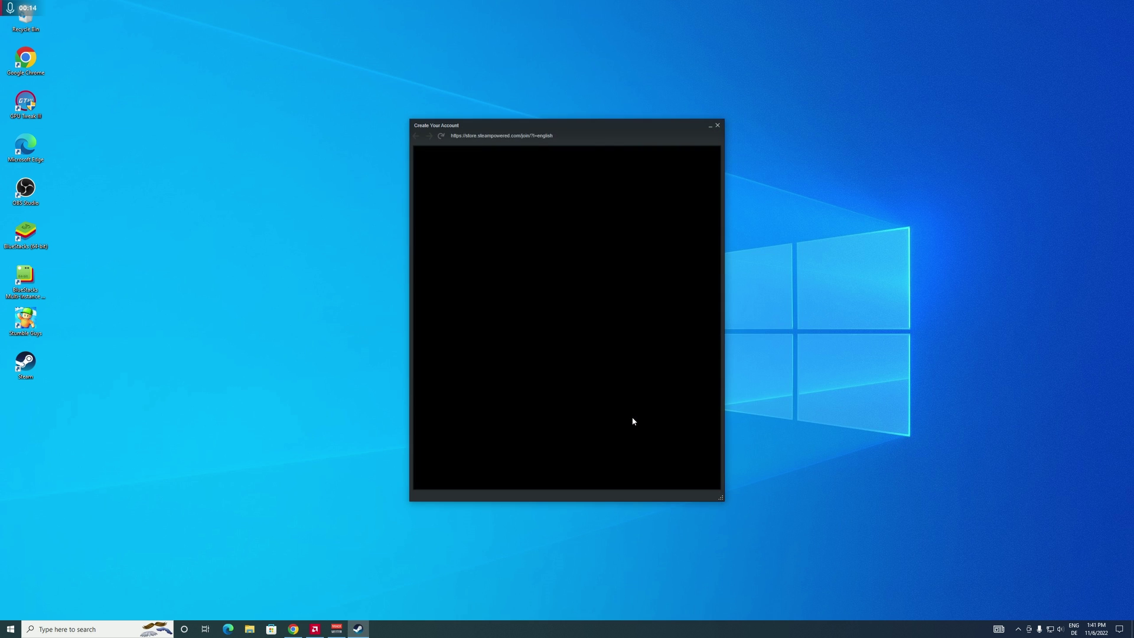
scroll(590, 320, "down", 1)
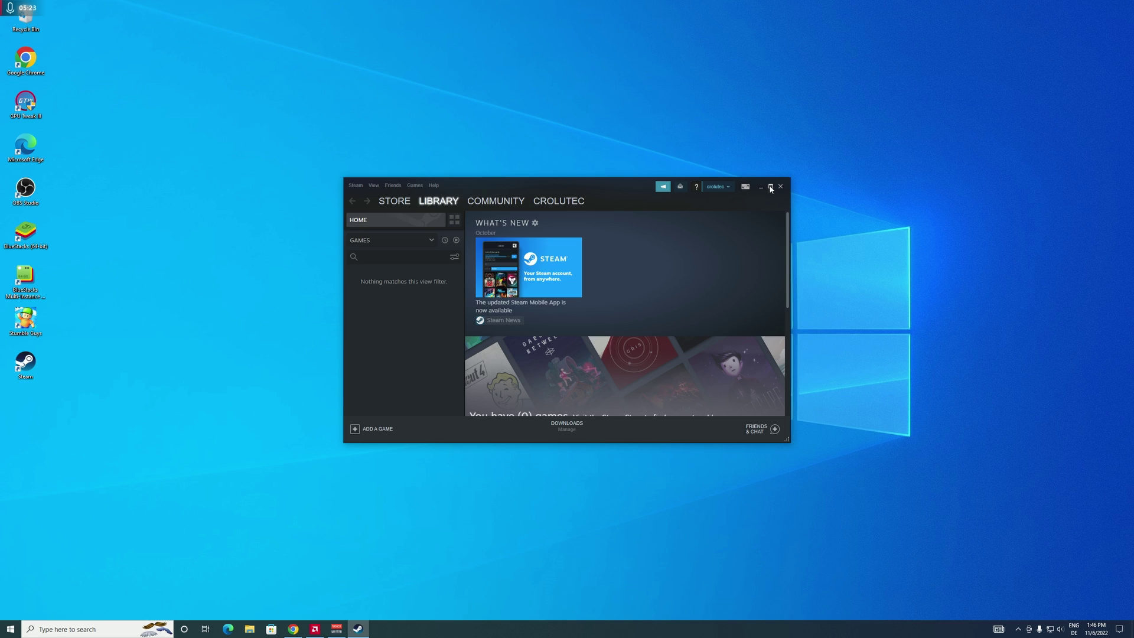
- Maximize Steam, search its store for Stumble Guys, and open the game's store page
left_click(771, 187)
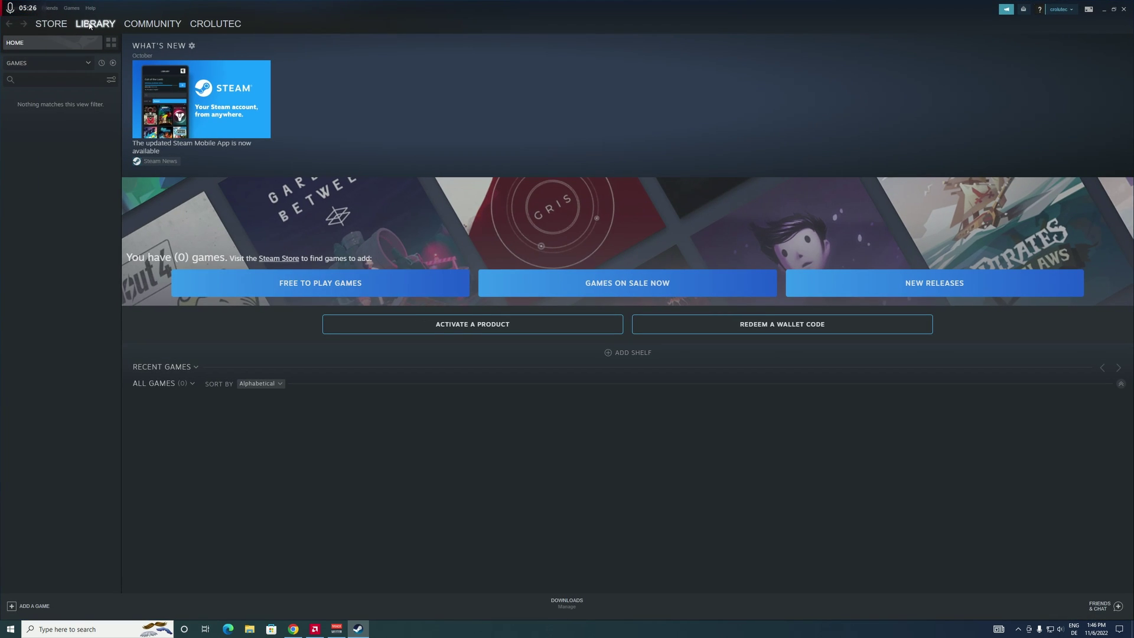
mouse_move(52, 27)
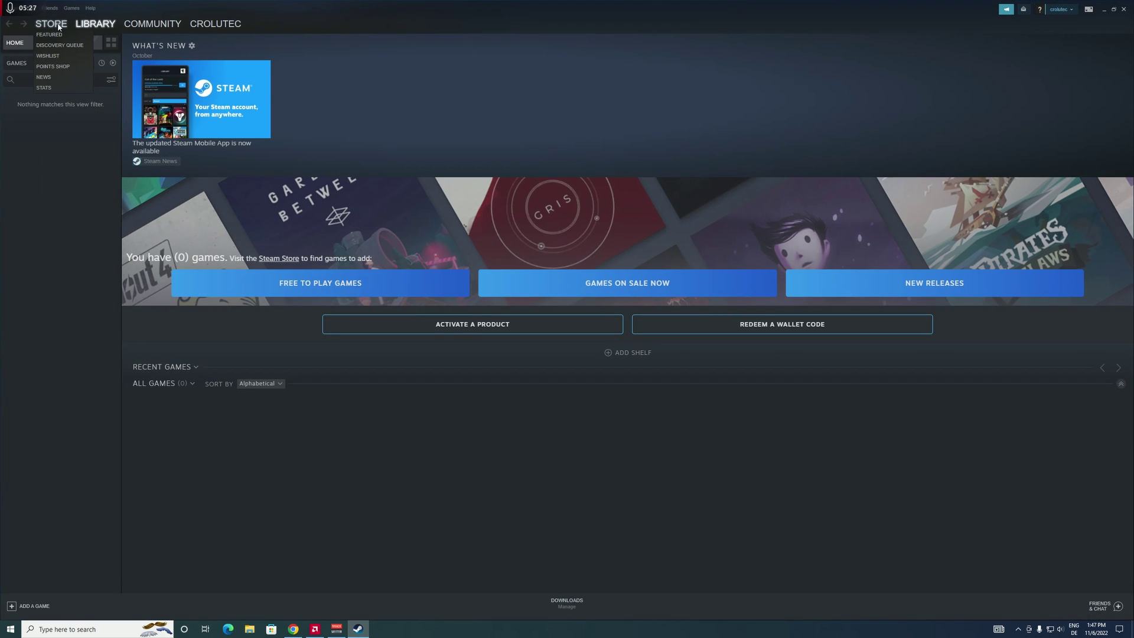
left_click(60, 27)
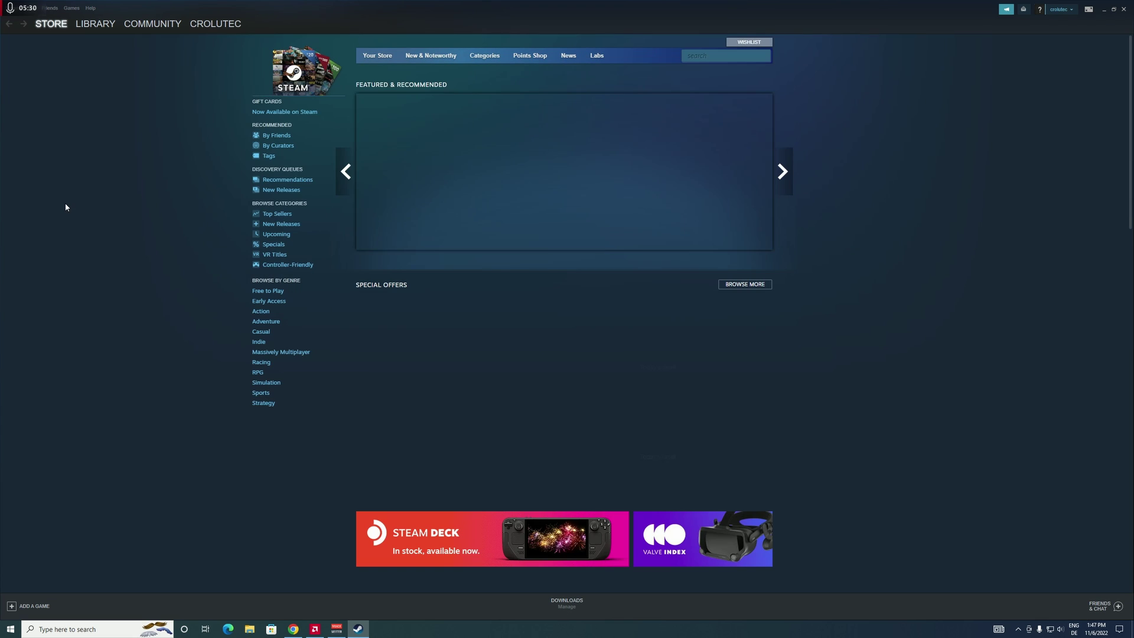
left_click(703, 58)
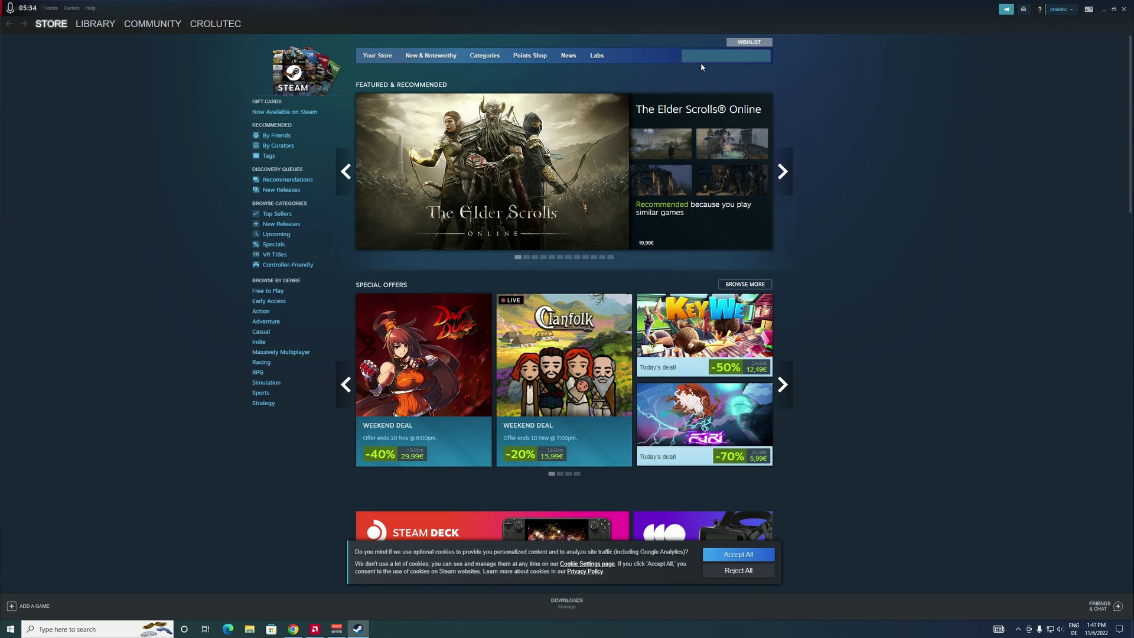
type("Stumble Guys")
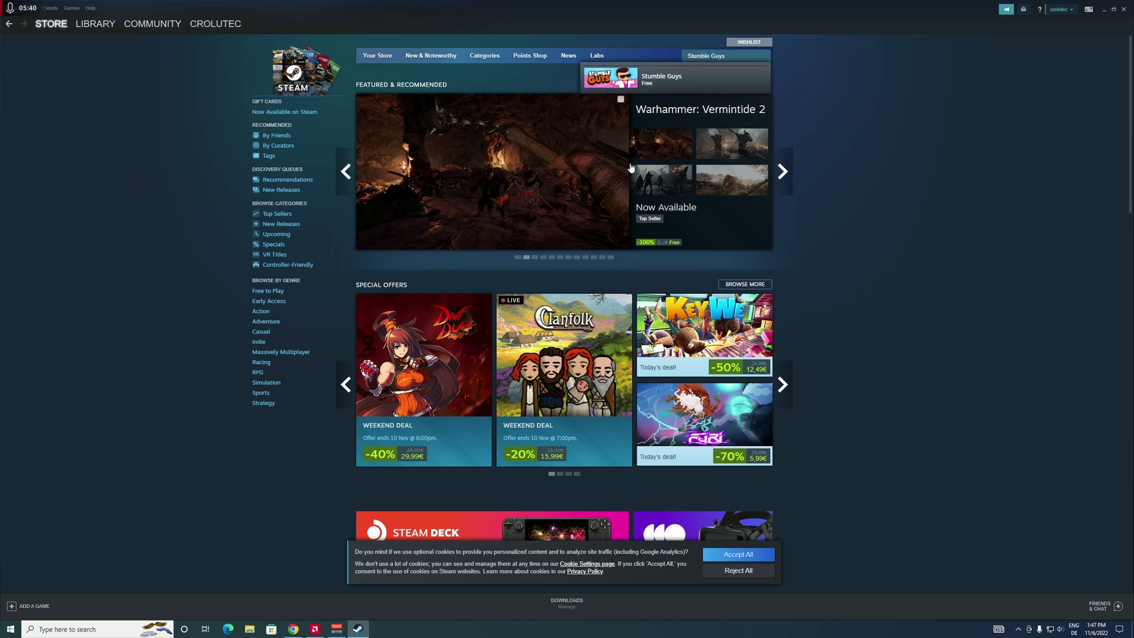
key("Return")
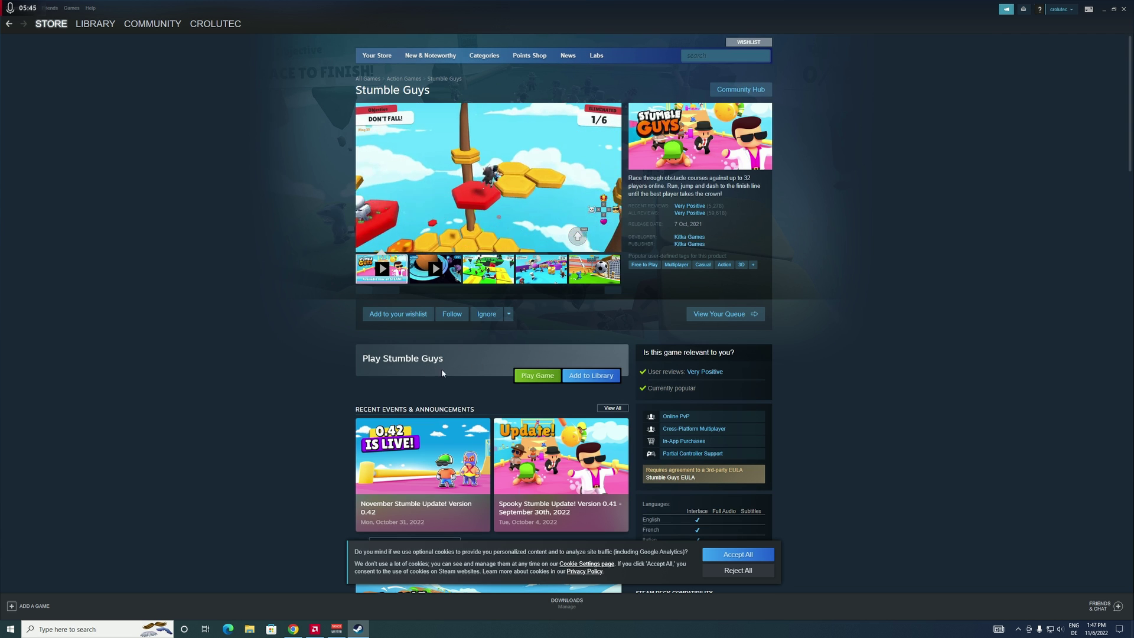
- Install Stumble Guys without desktop or start menu shortcuts and go through its license agreement
left_click(539, 377)
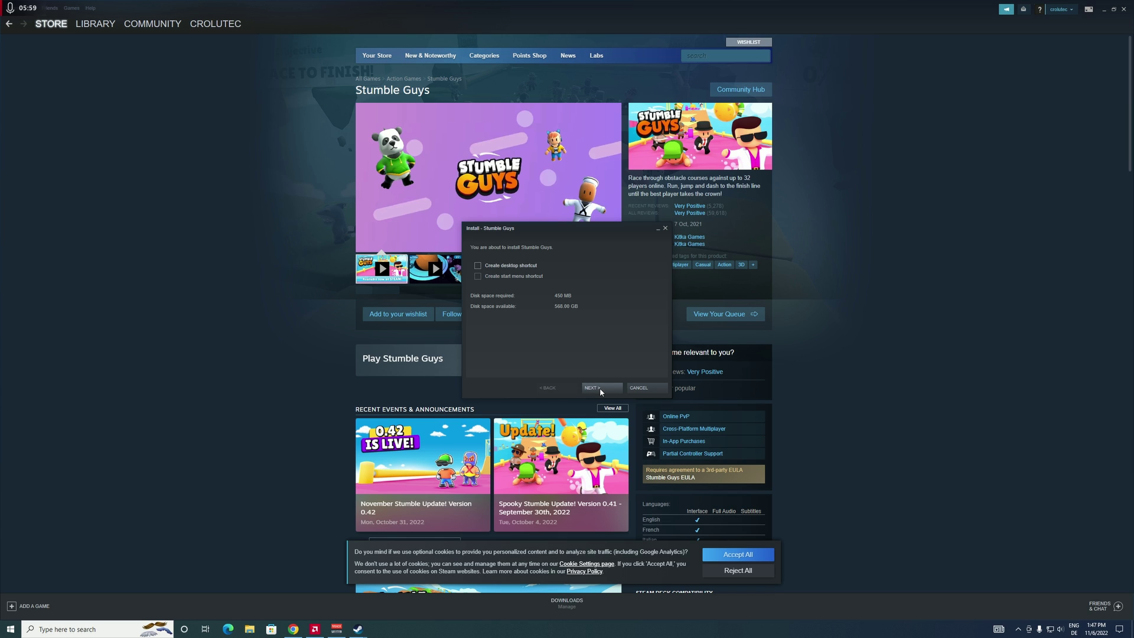
left_click(593, 388)
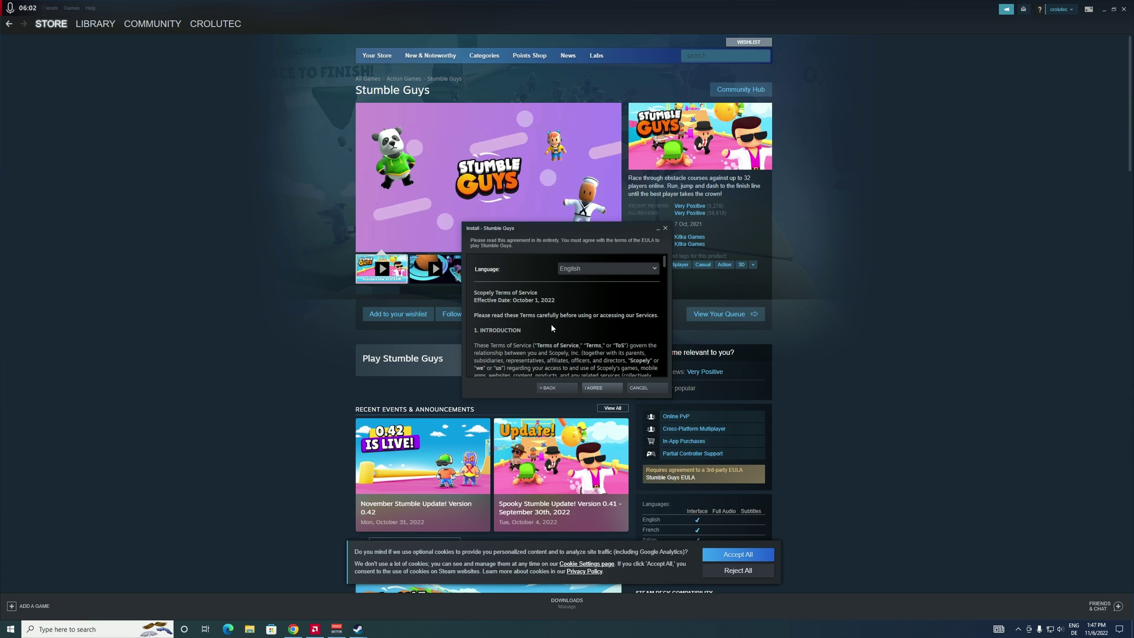
scroll(552, 329, "down", 10)
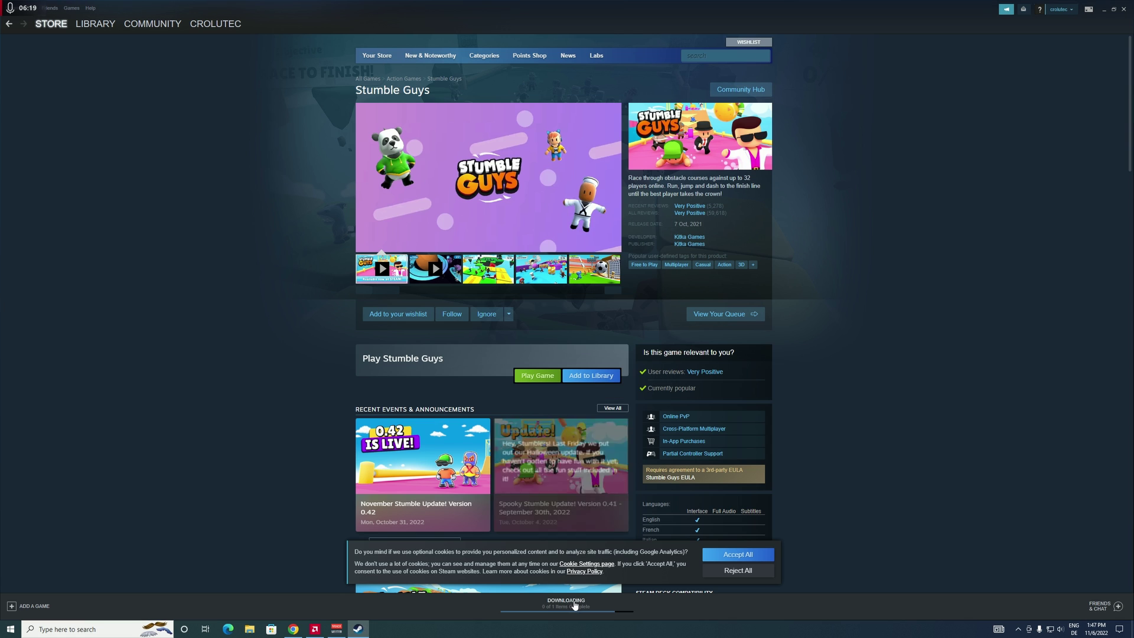
- Open the Steam download list and launch Stumble Guys once its download is complete
left_click(564, 604)
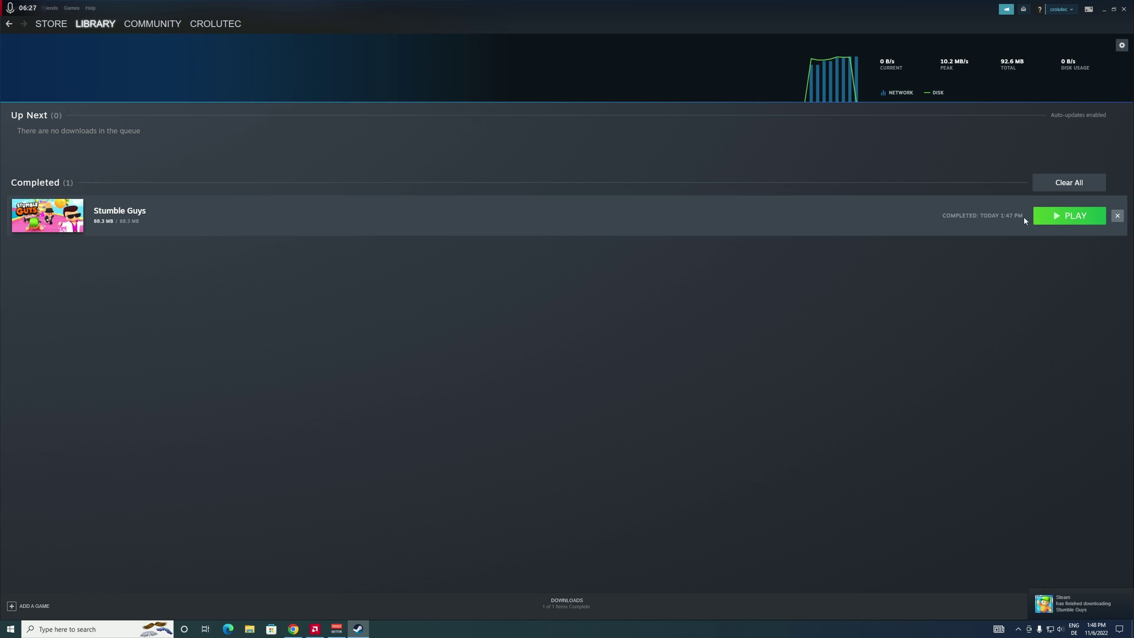
left_click(1058, 219)
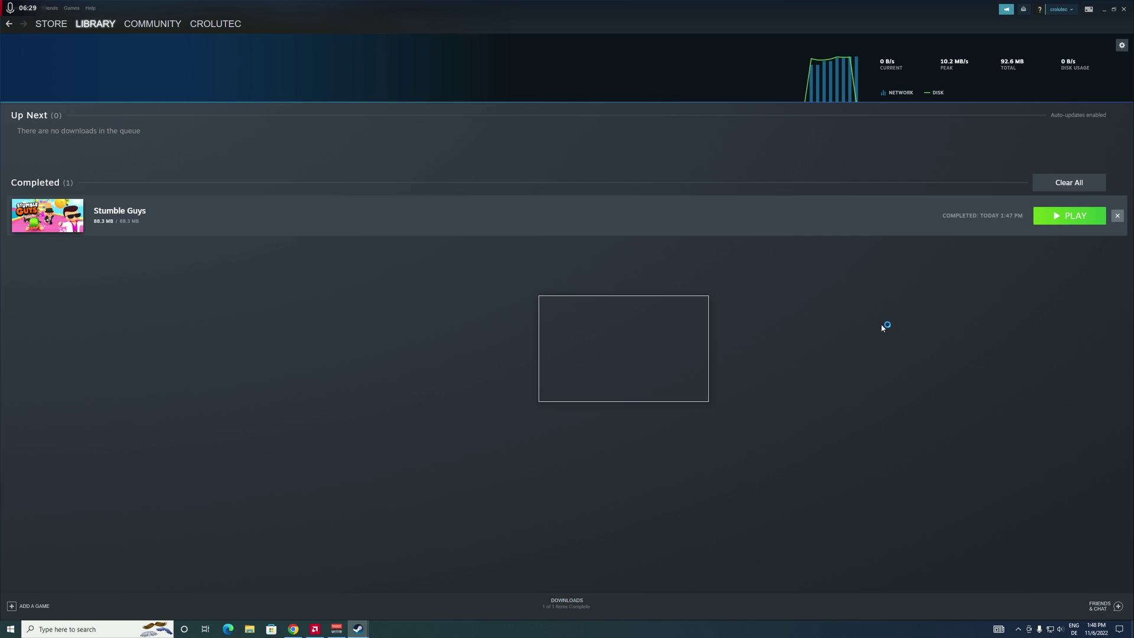